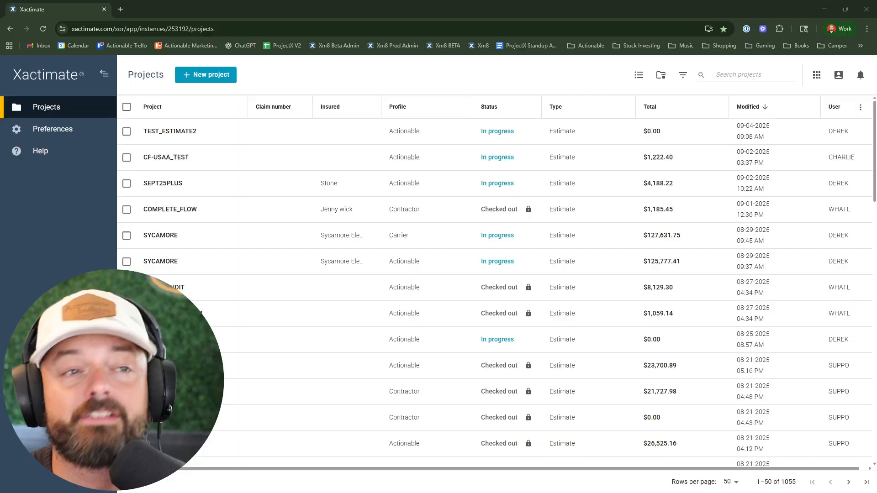
- Create a new Estimate project named ACTIONABLE_PROFILE using the Actionable profile
{"action": "left_click", "coordinate": [216, 79]}
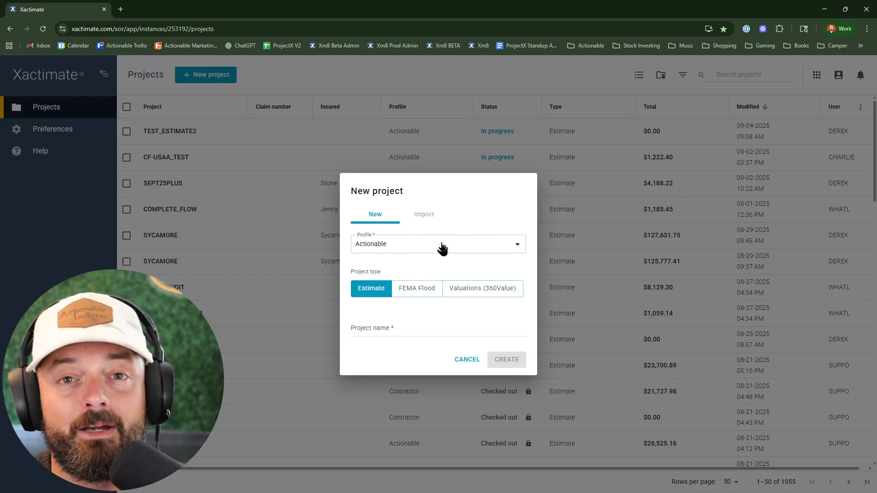
{"action": "left_click", "coordinate": [385, 250]}
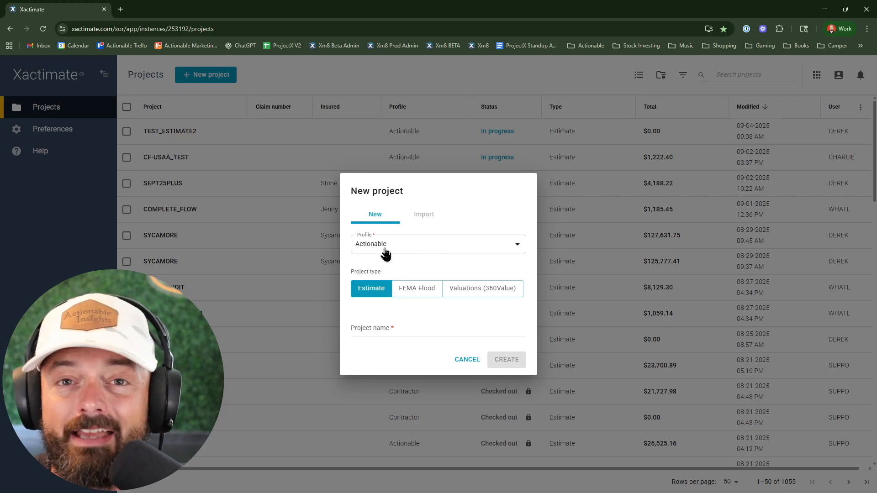
{"action": "left_click", "coordinate": [385, 251]}
{"action": "left_click", "coordinate": [401, 250]}
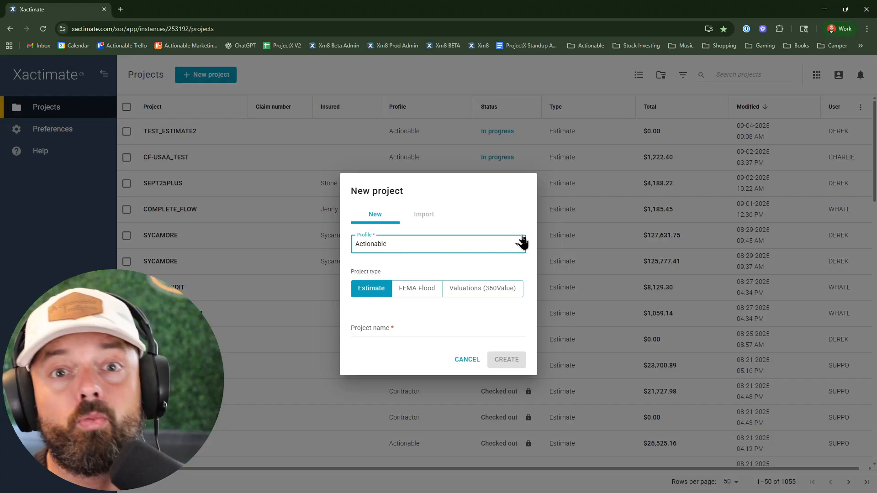
{"action": "left_click", "coordinate": [418, 330]}
{"action": "type", "text": "ACTIONAB"}
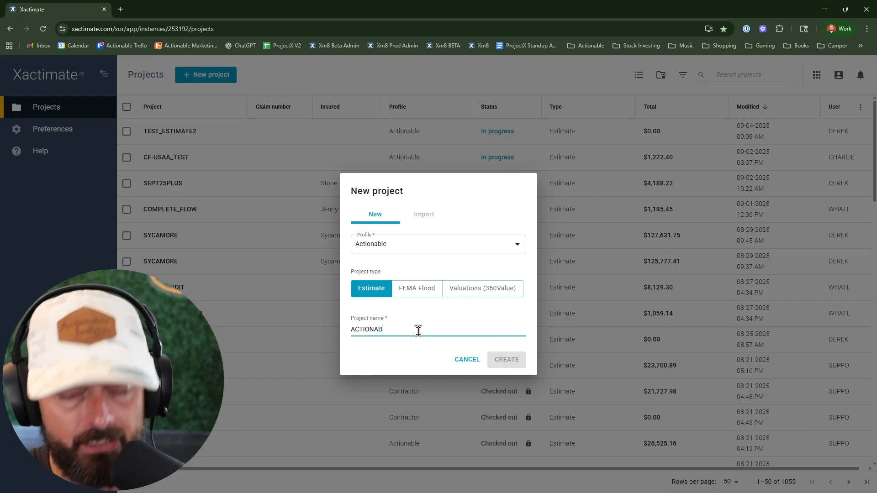
{"action": "type", "text": "LE_PROFILE1"}
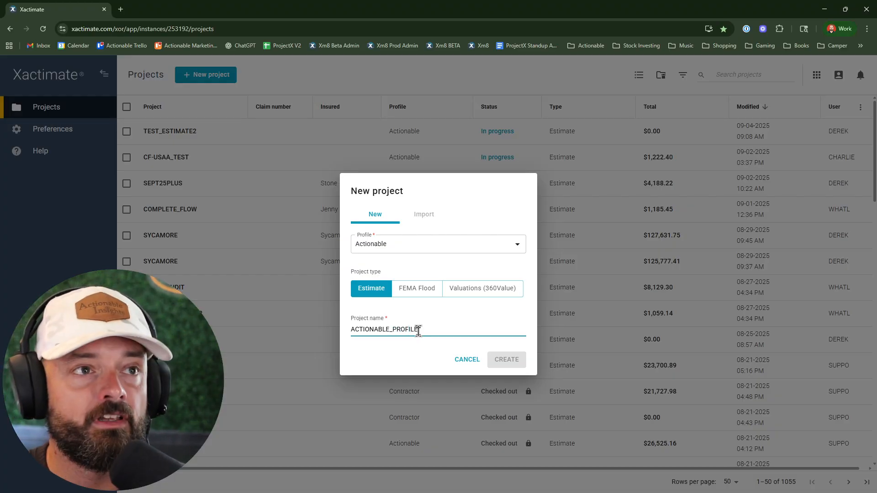
{"action": "left_click", "coordinate": [501, 361]}
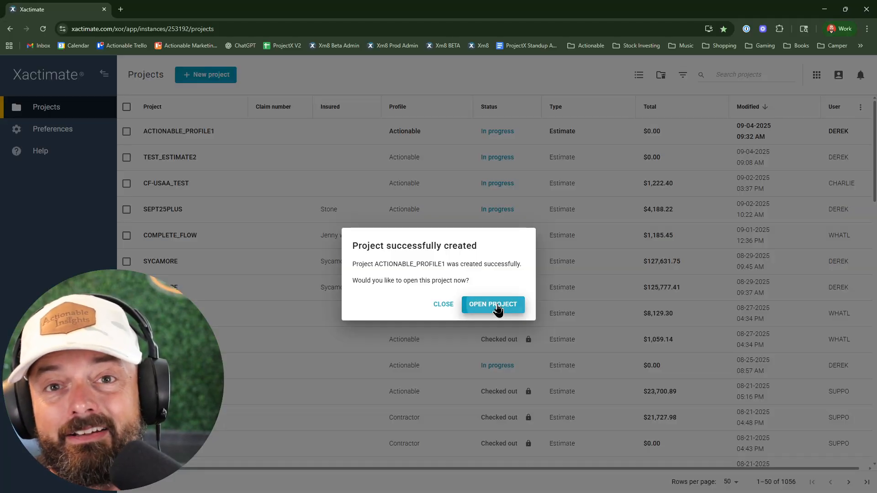
- Open the new project with the CASD8X_SEP25 price list and the 7.25% tax jurisdiction, and maximize its window
{"action": "left_click", "coordinate": [498, 309]}
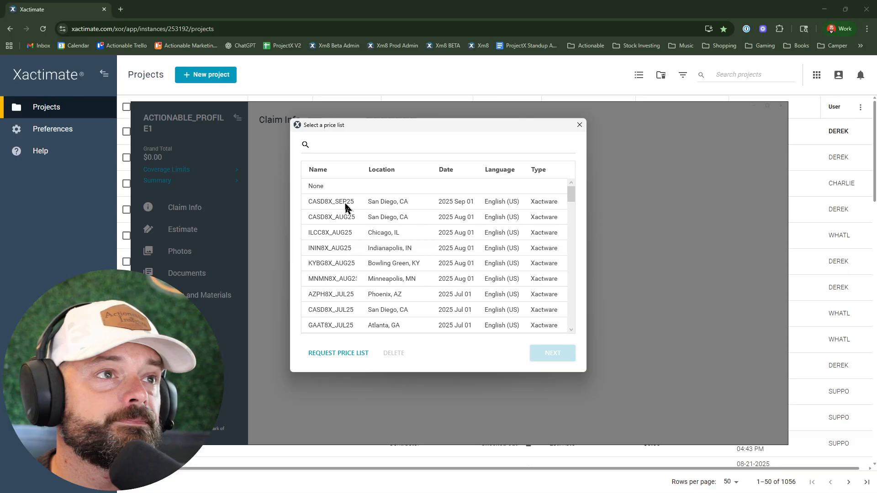
{"action": "double_click", "coordinate": [346, 204]}
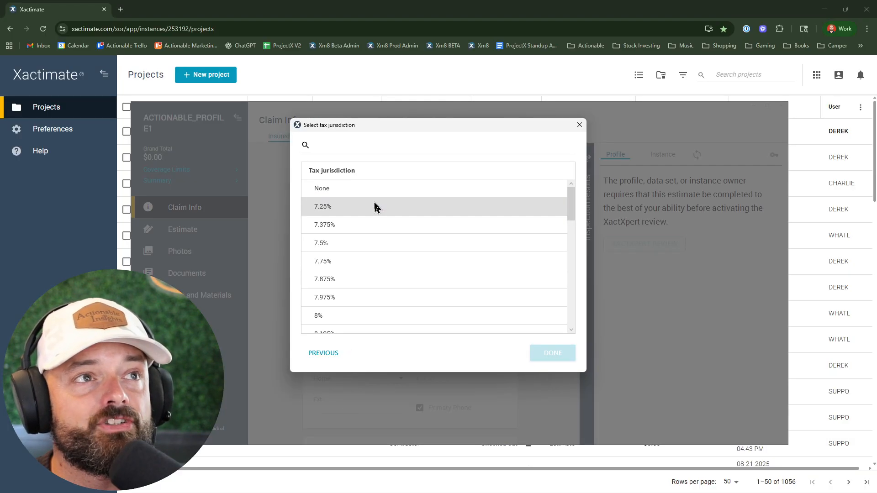
{"action": "double_click", "coordinate": [374, 207]}
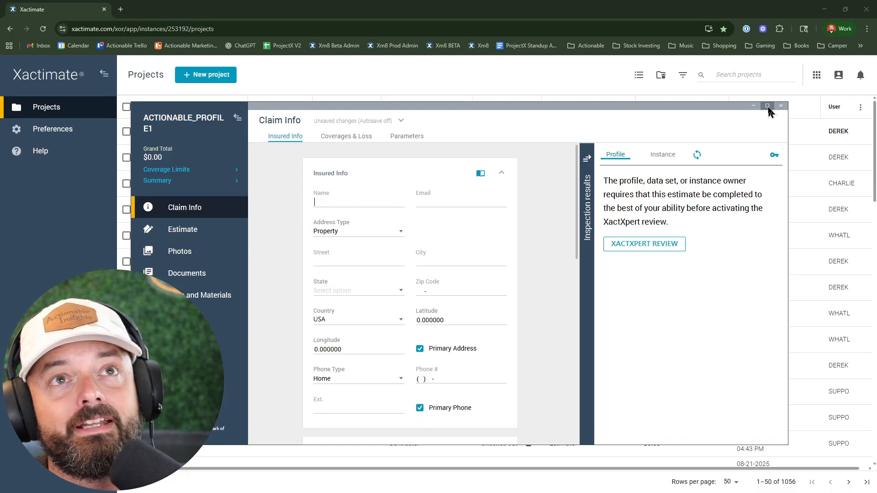
{"action": "left_click", "coordinate": [768, 106]}
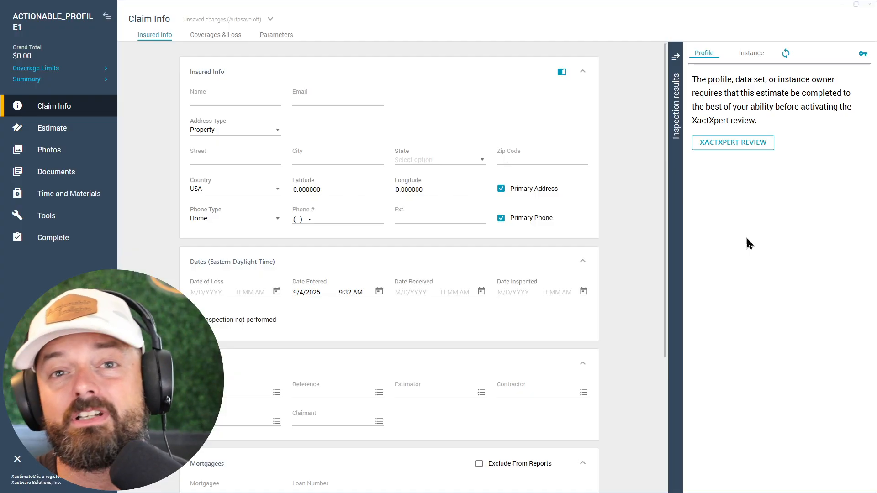
- Collapse the inspection results and go to the project's estimate items
{"action": "left_click", "coordinate": [760, 146]}
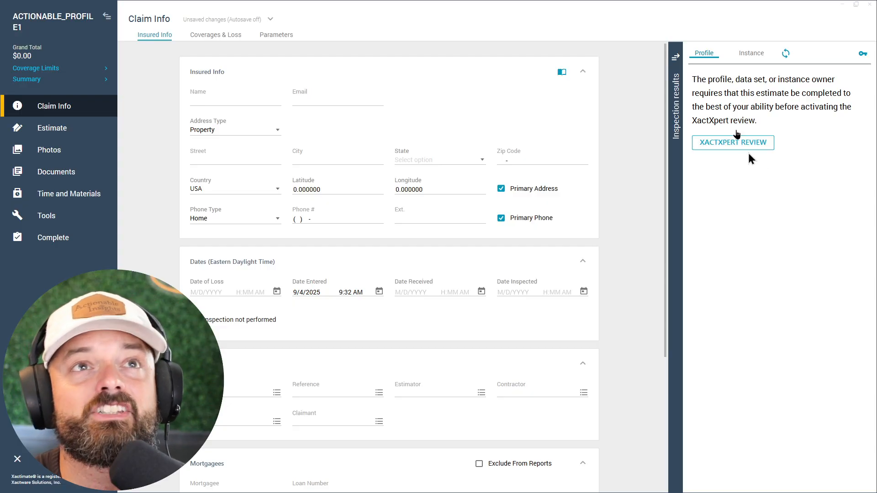
{"action": "left_click", "coordinate": [676, 57]}
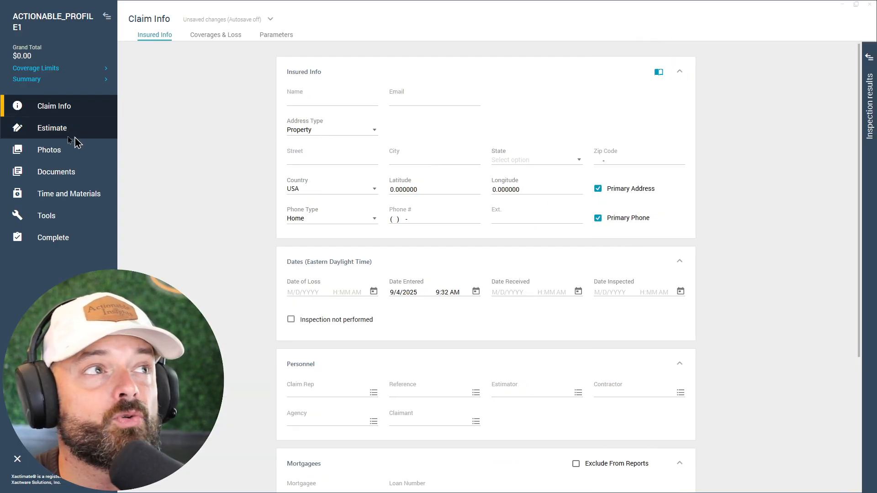
{"action": "left_click", "coordinate": [43, 131]}
{"action": "left_click", "coordinate": [70, 173]}
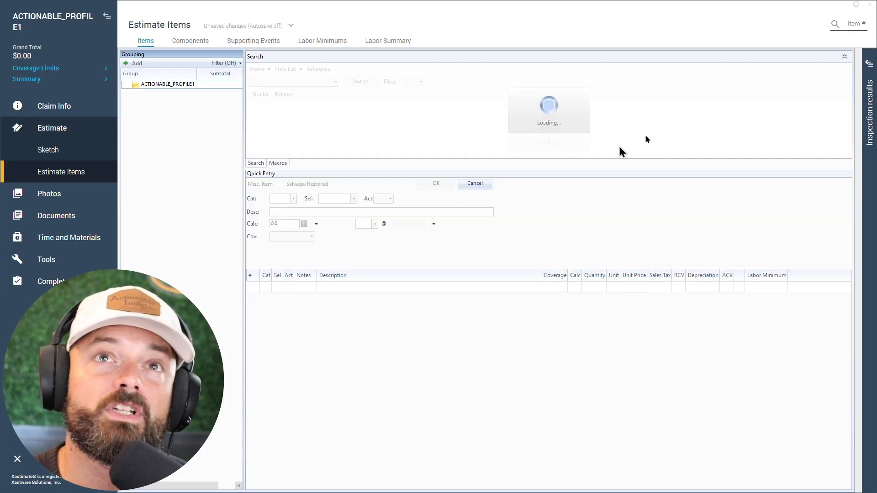
- Expand the inspection results, run the XactXpert review, and look over the inspection results key
{"action": "left_click", "coordinate": [870, 65]}
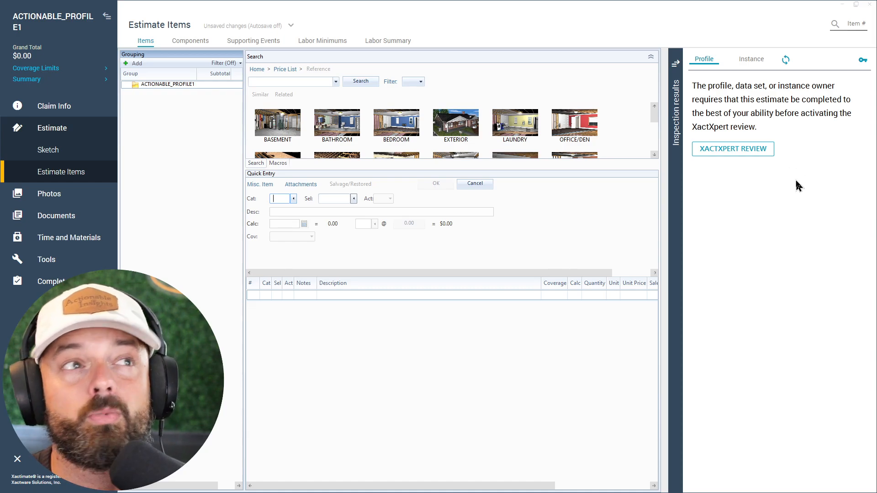
{"action": "left_click", "coordinate": [748, 157]}
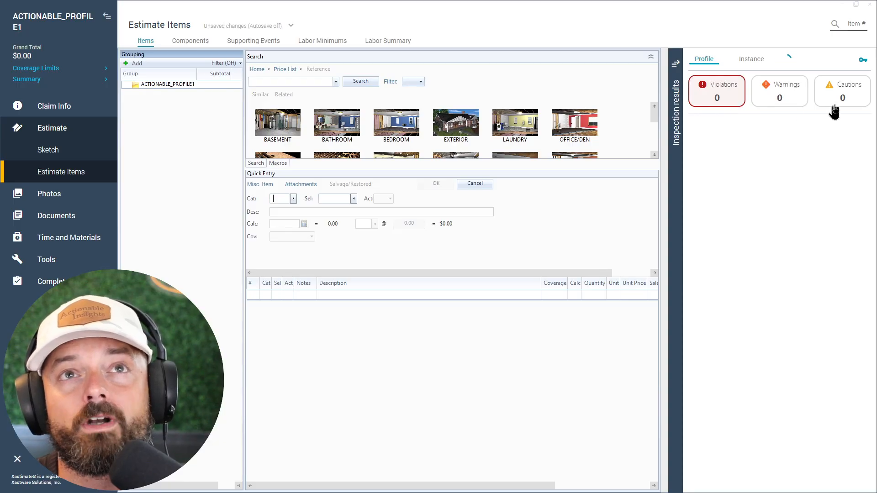
{"action": "left_click", "coordinate": [861, 62]}
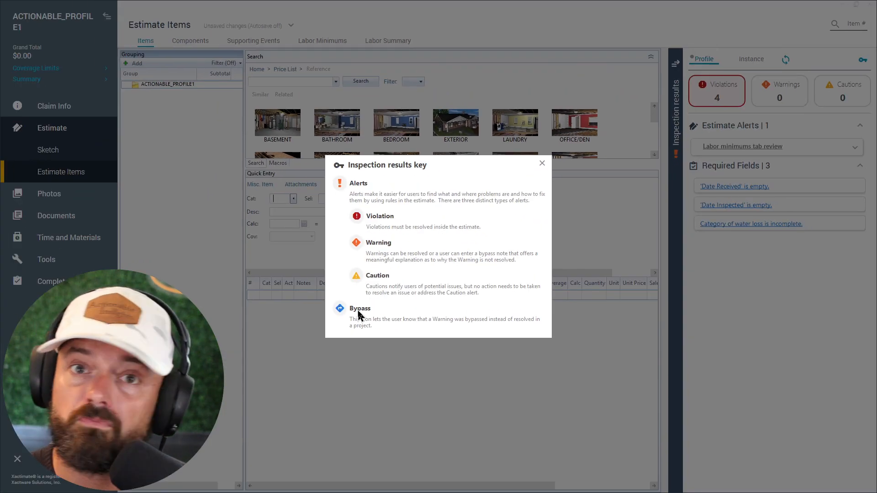
{"action": "left_click", "coordinate": [543, 163]}
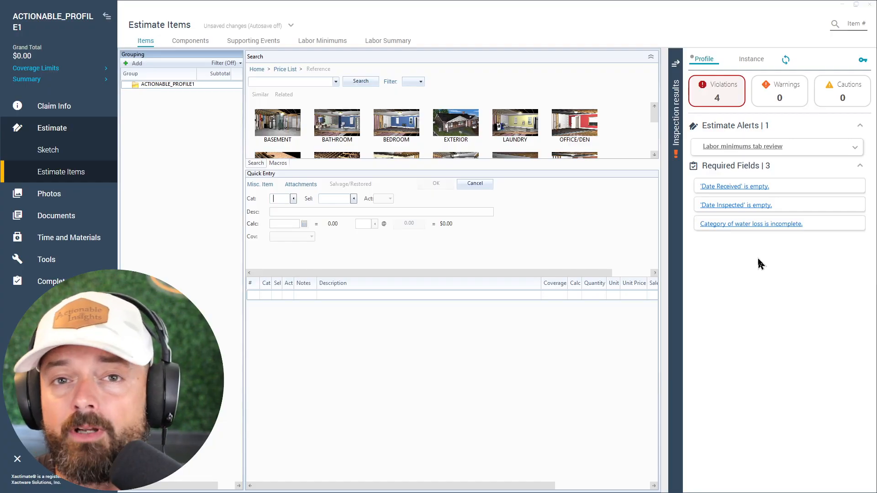
- From the required-field violation, set Date Received to 9/4/2025 9:34 AM and Date Inspected to 9/4/2025 9:35 AM
{"action": "left_click", "coordinate": [722, 188]}
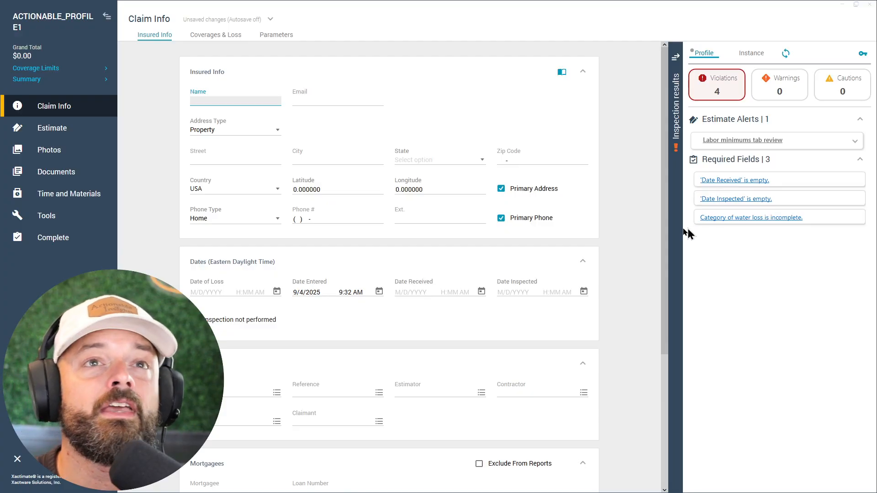
{"action": "left_click", "coordinate": [407, 292]}
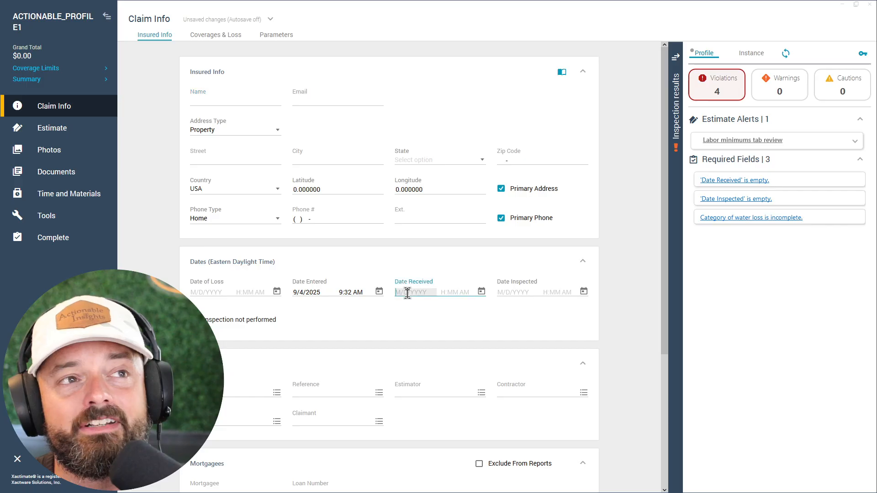
{"action": "left_click", "coordinate": [511, 293]}
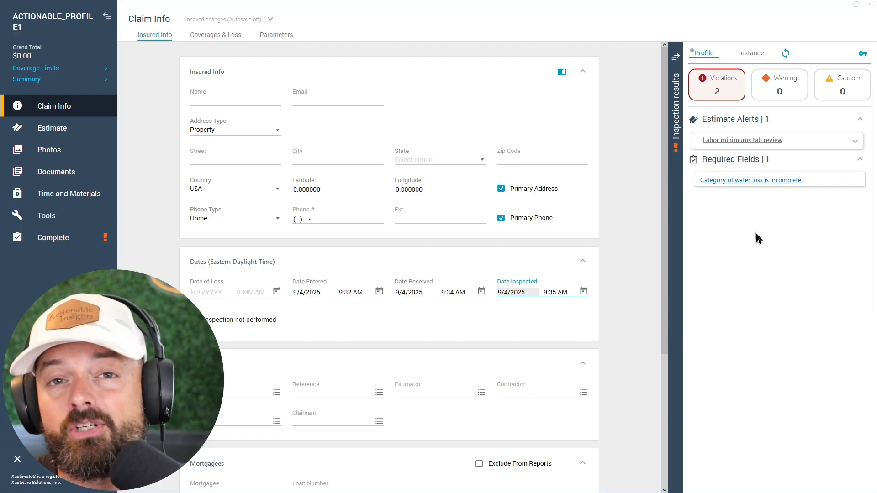
- From the water loss violation, set the Water Category in the loss info to Category 2
{"action": "left_click", "coordinate": [736, 182]}
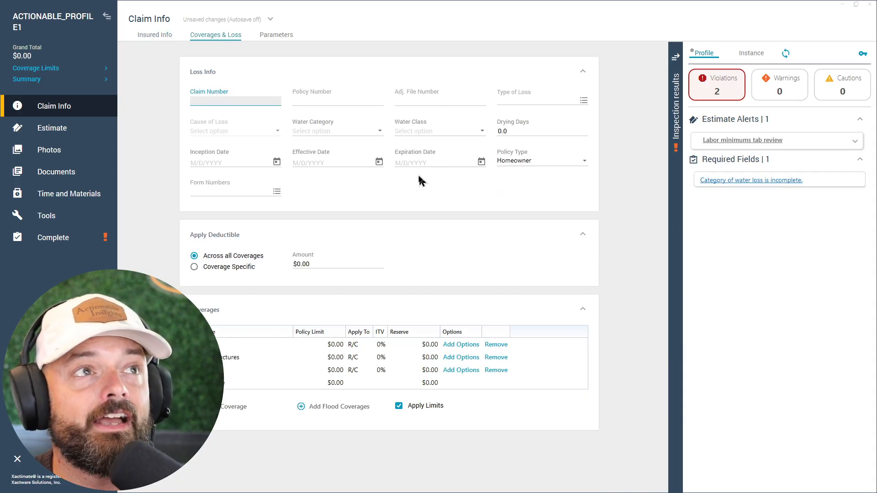
{"action": "left_click", "coordinate": [310, 132]}
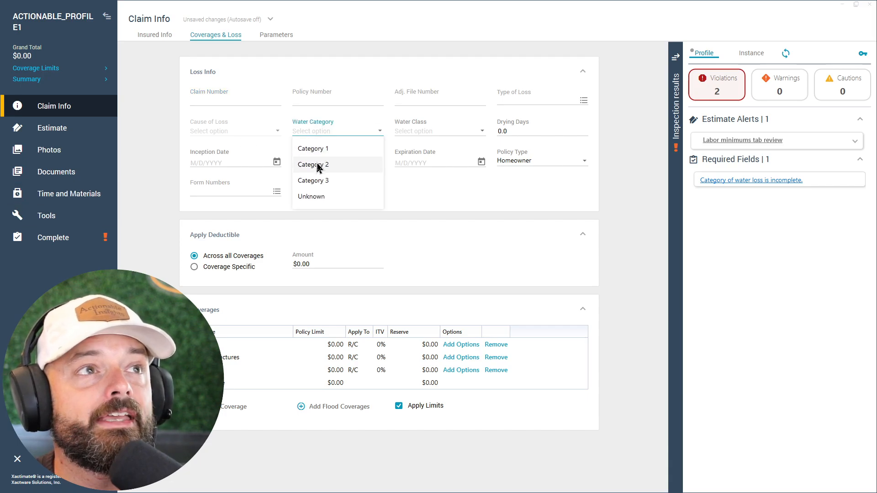
{"action": "left_click", "coordinate": [320, 166]}
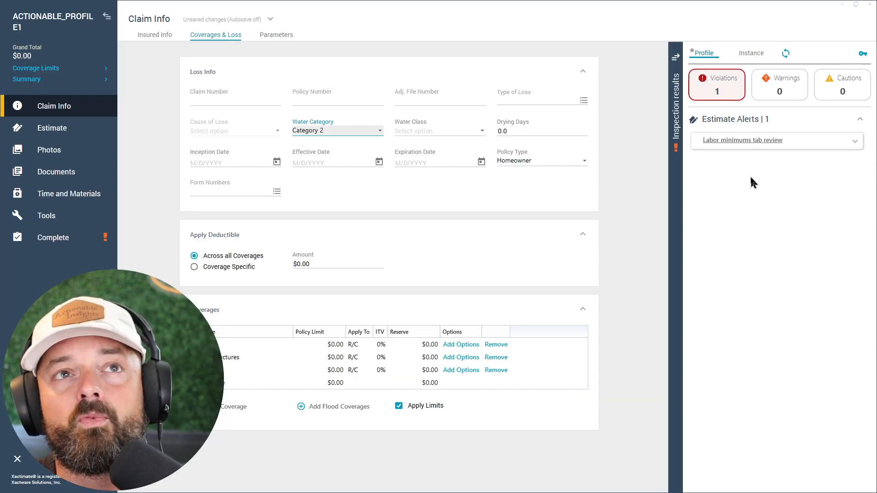
- Follow the labor minimums review alert and inspect the estimate's labor minimums
{"action": "left_click", "coordinate": [762, 142]}
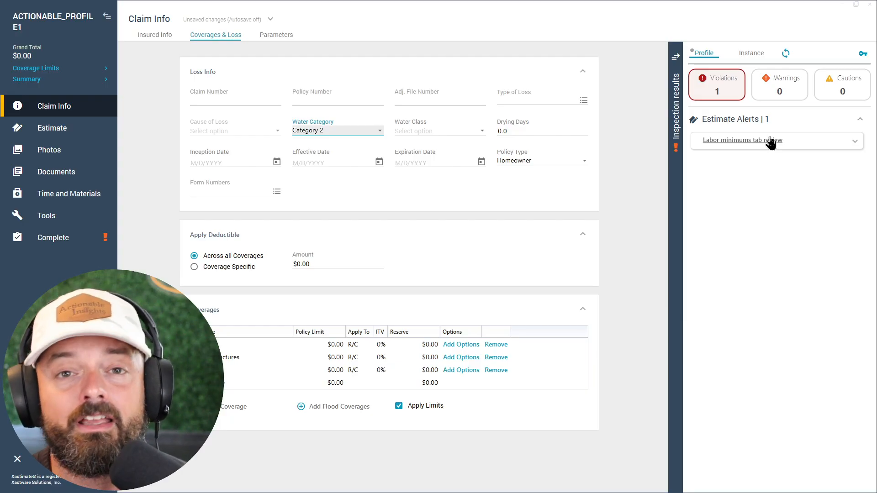
{"action": "left_click", "coordinate": [772, 143]}
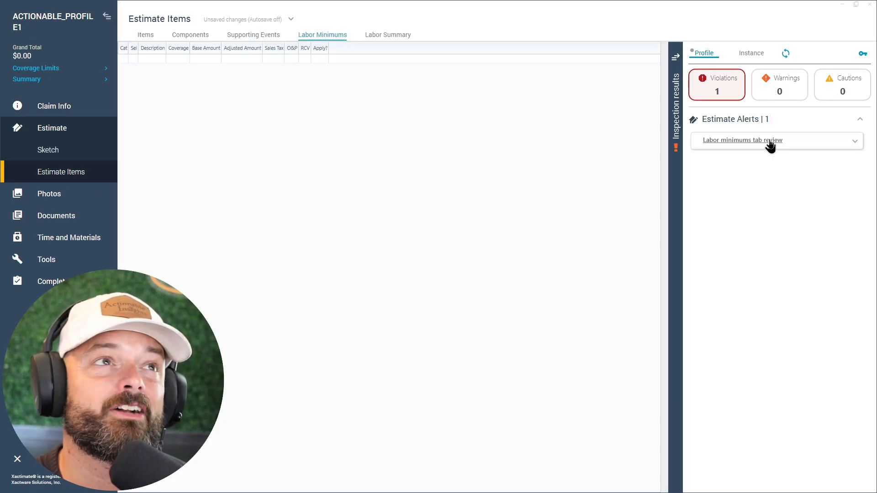
{"action": "left_click", "coordinate": [289, 104]}
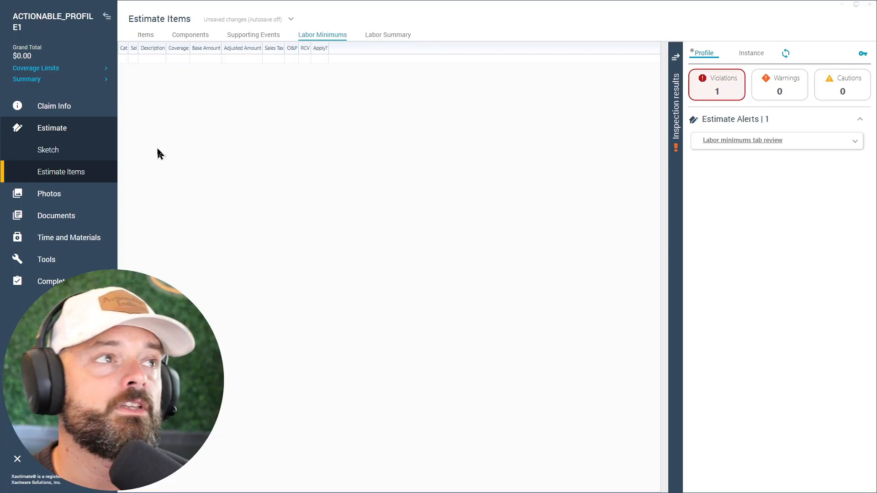
- Add line item DRY 1/2- for hung and taped 1/2" drywall to the estimate, accepting the zero quantity
{"action": "left_click", "coordinate": [146, 34]}
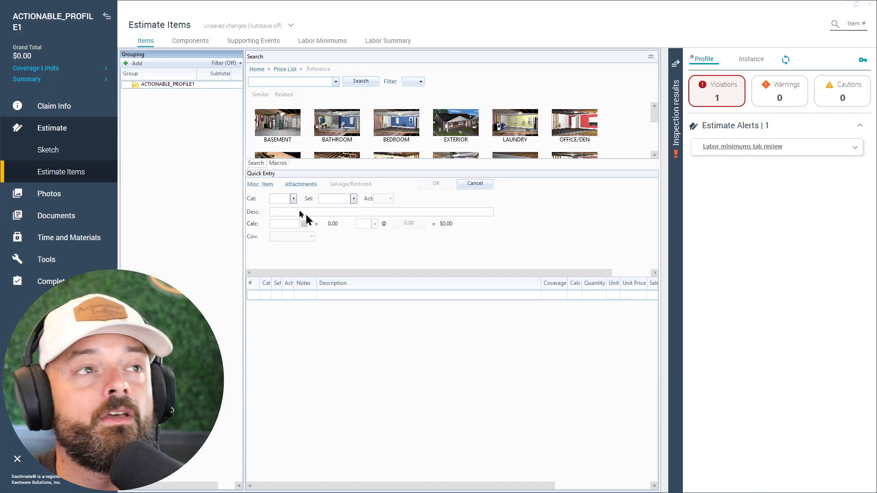
{"action": "left_click", "coordinate": [283, 198]}
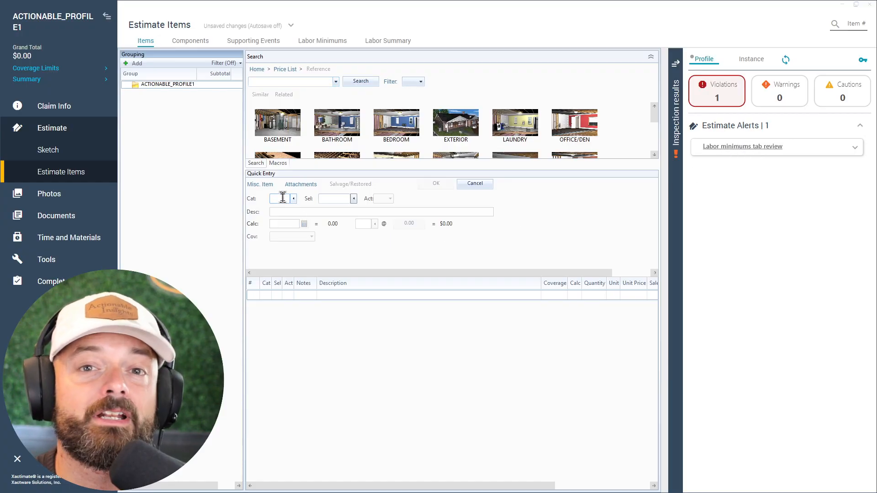
{"action": "type", "text": "DRY"}
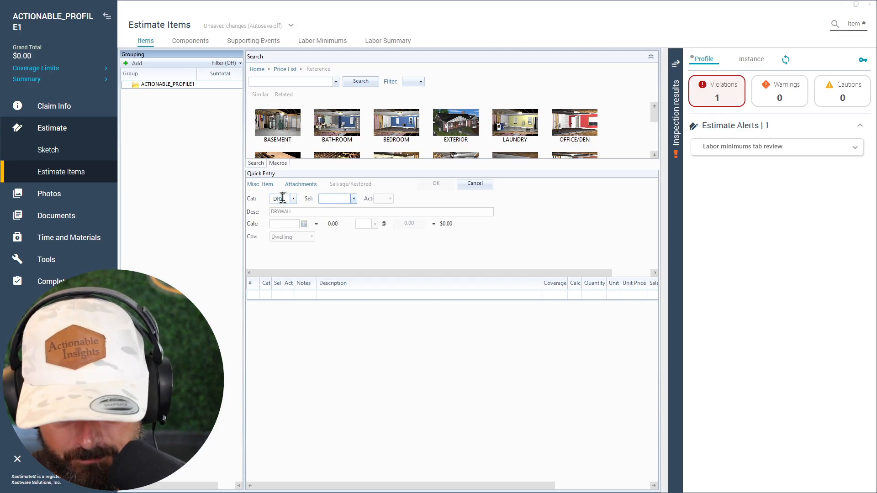
{"action": "type", "text": "1/2-"}
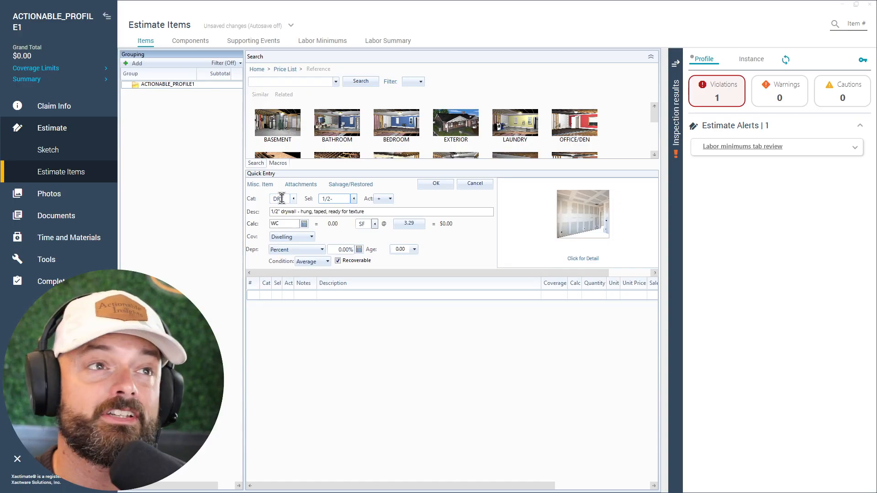
{"action": "left_click", "coordinate": [431, 186]}
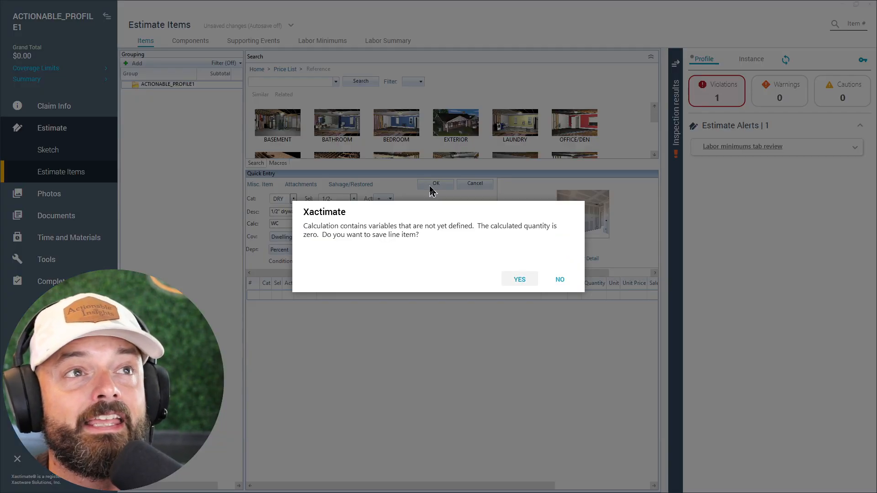
{"action": "left_click", "coordinate": [518, 283]}
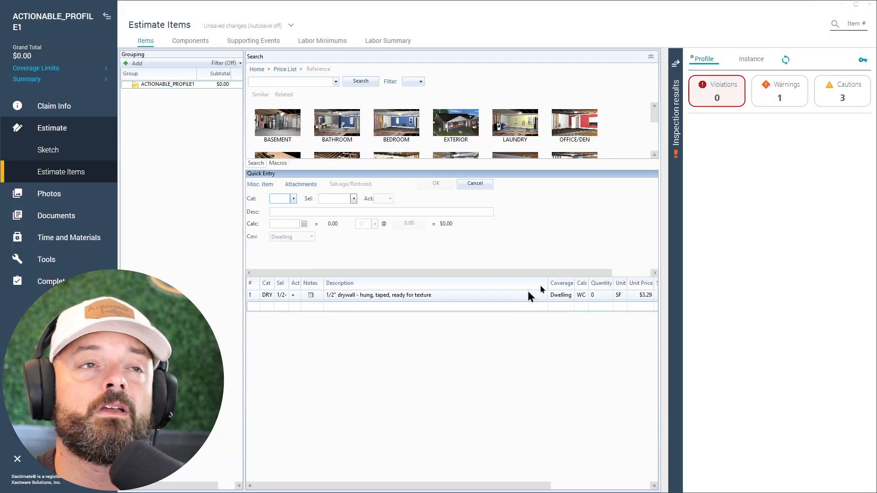
{"action": "key", "text": "ctrl"}
{"action": "key", "text": "ctrl"}
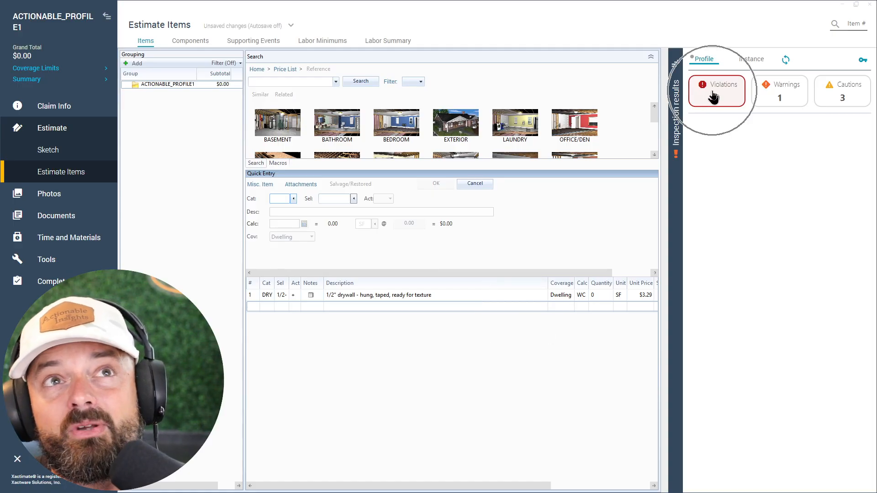
{"action": "key", "text": "ctrl"}
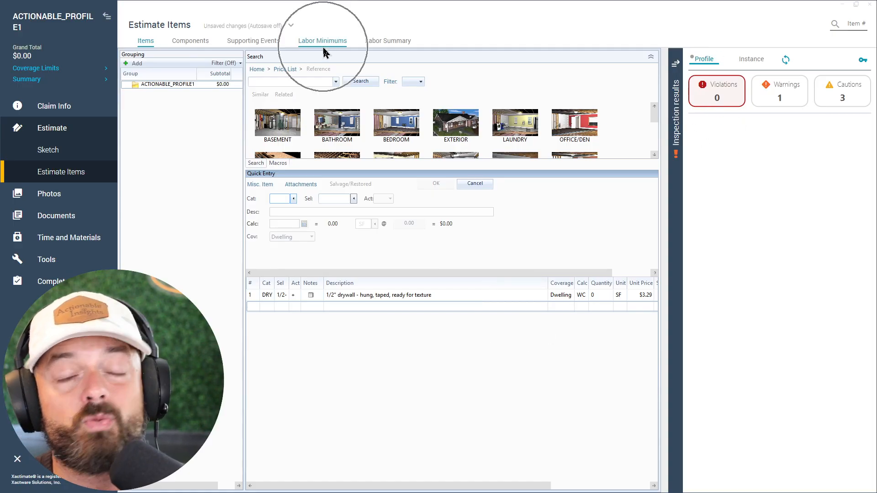
{"action": "key", "text": "ctrl"}
{"action": "key", "text": "ctrl"}
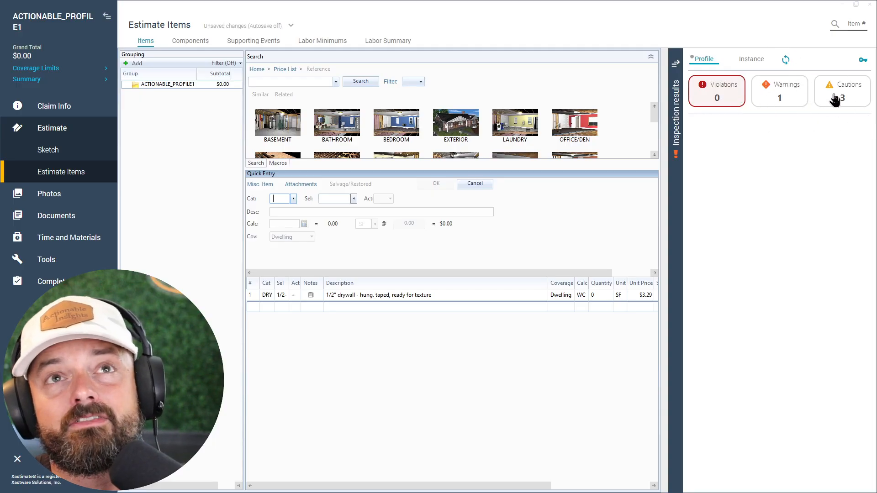
- Review the zero quantity warning and delete the affected 1/2" drywall line item from the estimate
{"action": "left_click", "coordinate": [795, 98]}
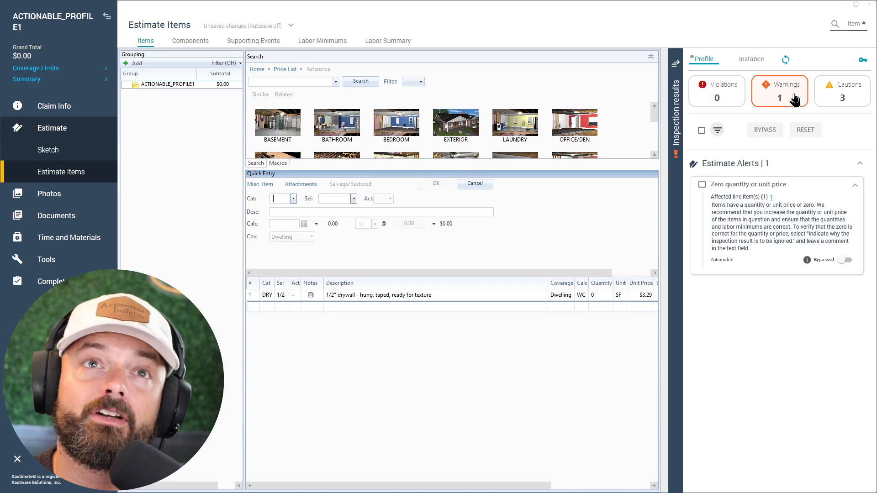
{"action": "key", "text": "ctrl"}
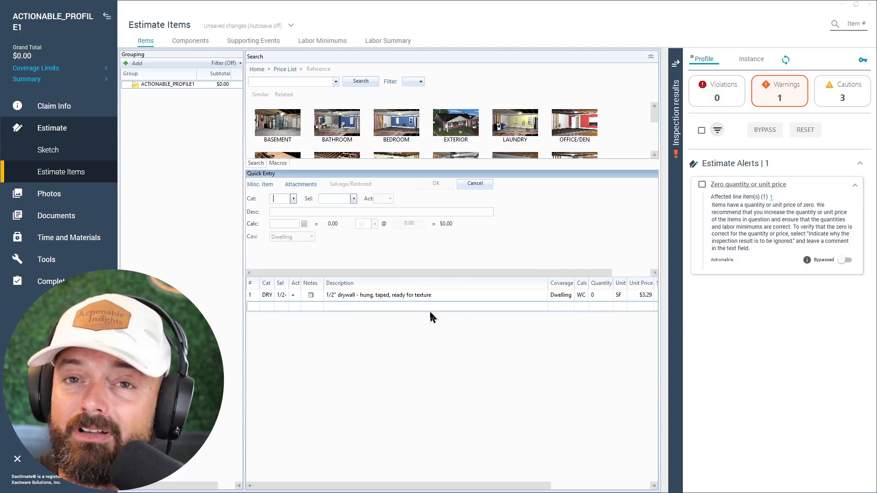
{"action": "left_click", "coordinate": [594, 296]}
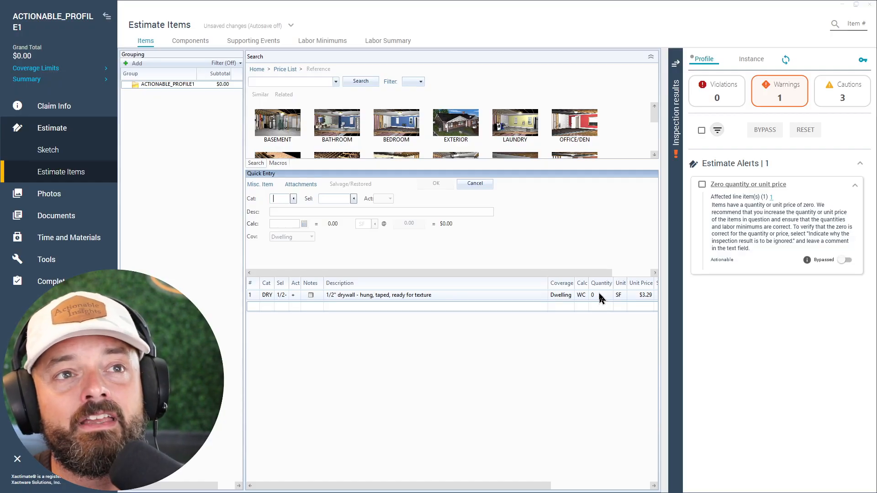
{"action": "left_click", "coordinate": [252, 295]}
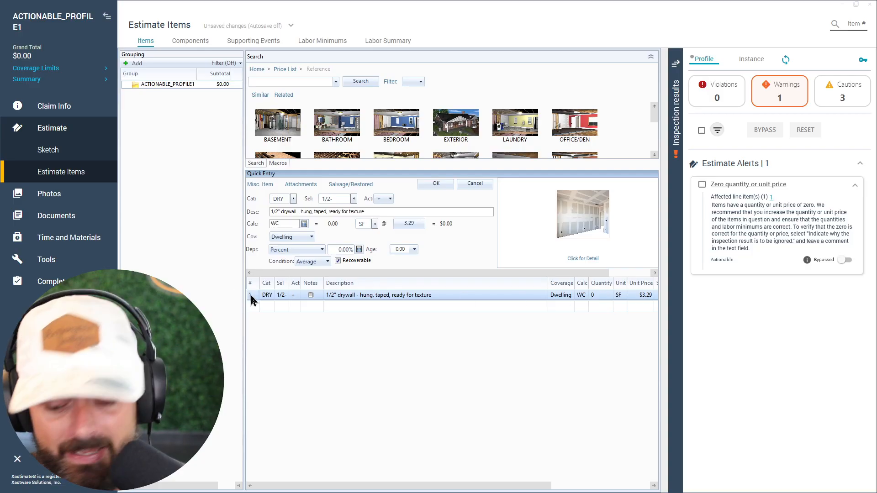
{"action": "key", "text": "Delete"}
- Sketch a 12' by 12' room on the Main Level of the estimate's sketch
{"action": "left_click", "coordinate": [50, 156]}
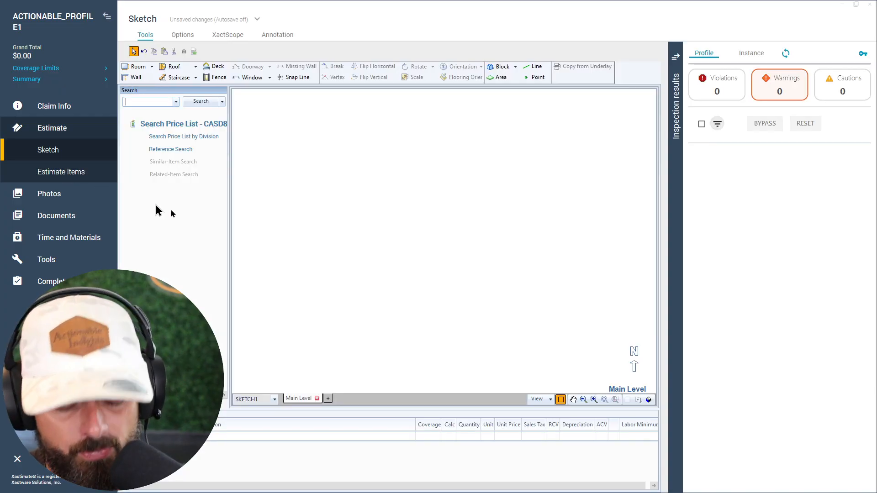
{"action": "left_click", "coordinate": [450, 242]}
{"action": "key", "text": "r"}
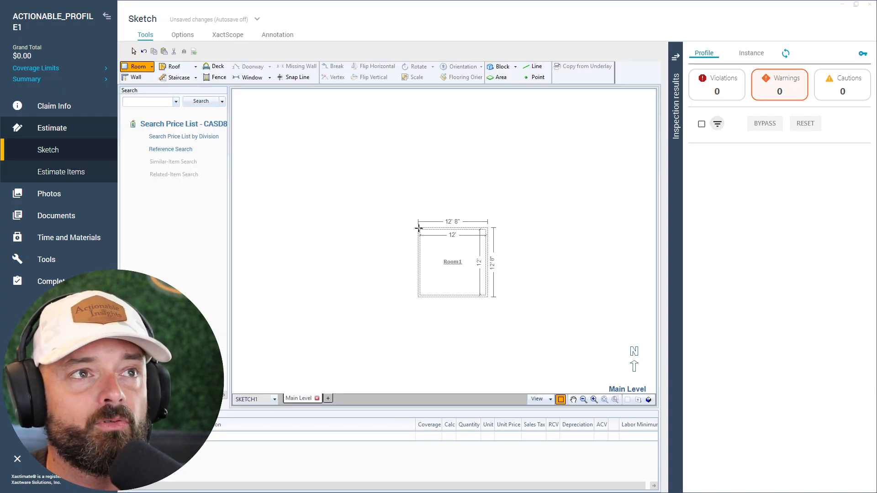
{"action": "left_click", "coordinate": [402, 211]}
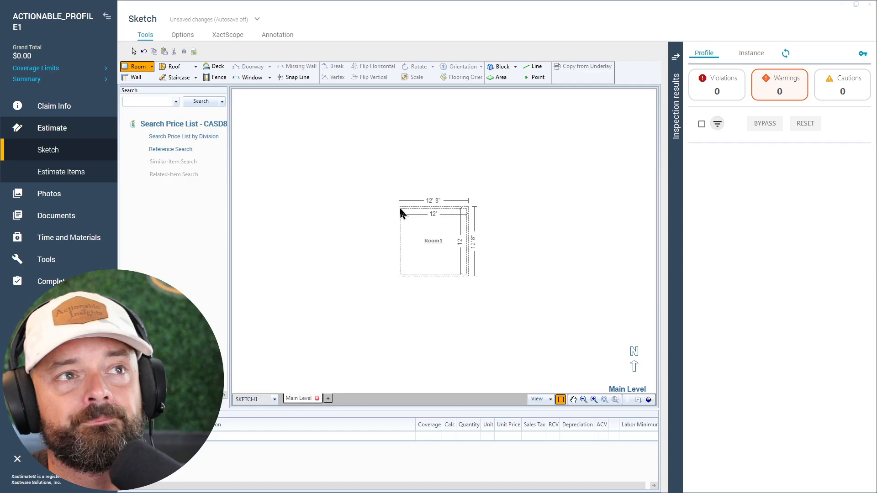
- Add line item DRY 1/2- for hung and taped 1/2" drywall to Room1, keeping the WC calculation
{"action": "left_click", "coordinate": [55, 179]}
{"action": "left_click", "coordinate": [174, 104]}
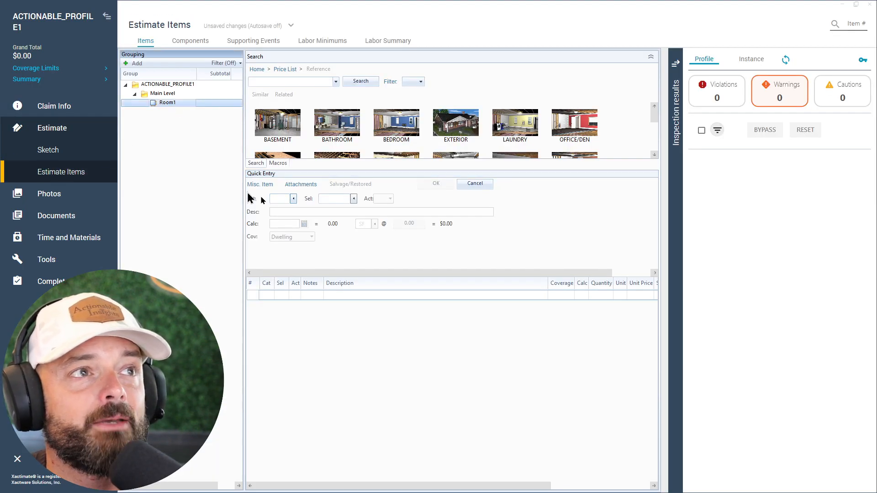
{"action": "type", "text": "DRY"}
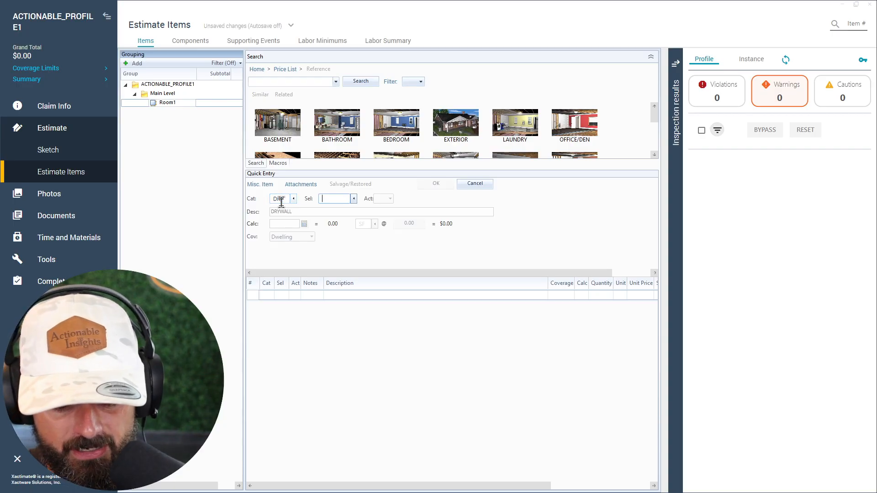
{"action": "type", "text": "1/2-"}
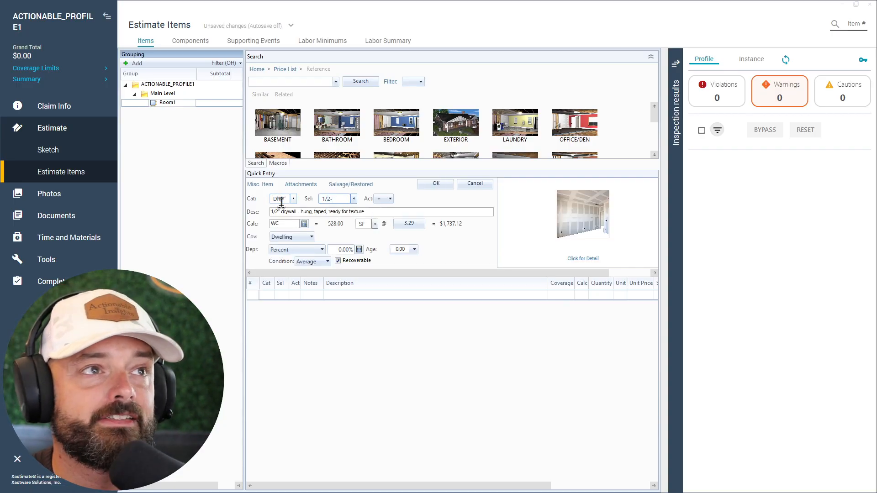
{"action": "left_click", "coordinate": [284, 226]}
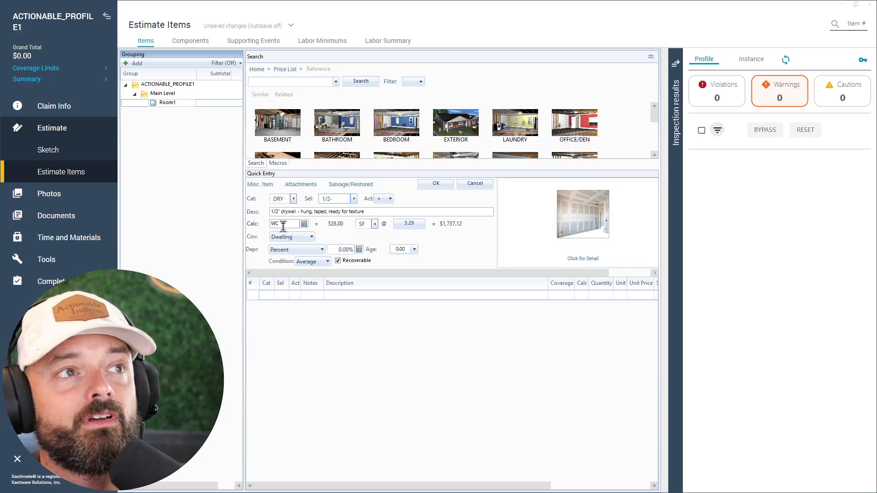
{"action": "left_click", "coordinate": [445, 185]}
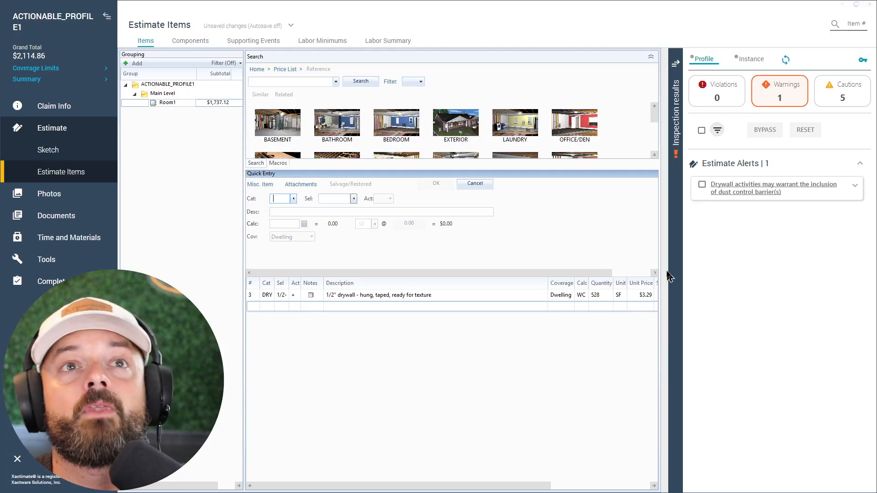
- Review the inspection results for the Room1 drywall item across violations, warnings and cautions
{"action": "key", "text": "ctrl"}
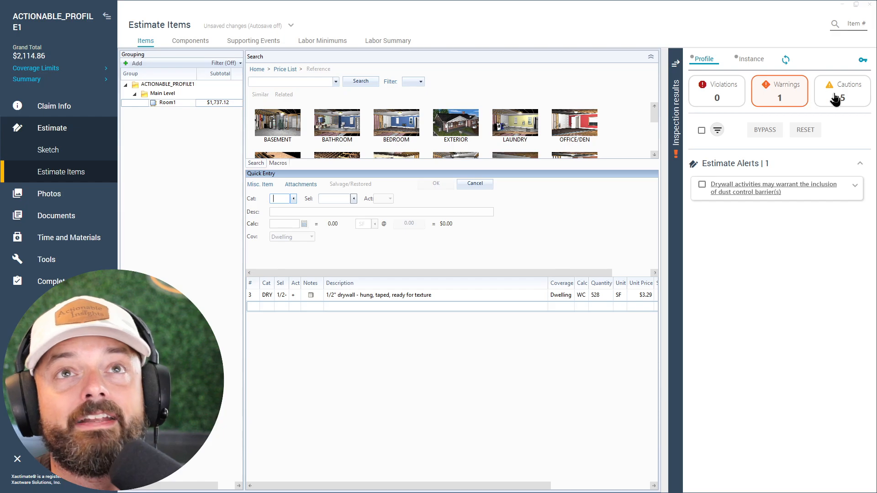
{"action": "key", "text": "ctrl"}
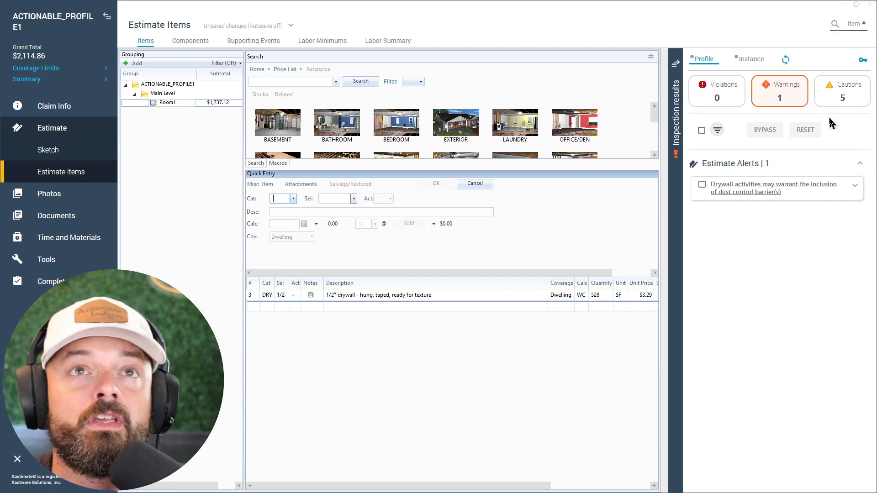
{"action": "left_click", "coordinate": [832, 96]}
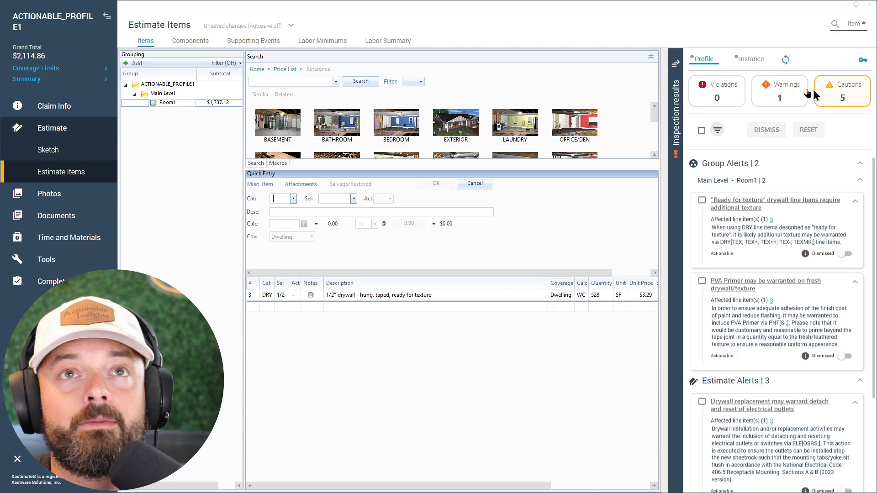
{"action": "left_click", "coordinate": [715, 98]}
{"action": "left_click", "coordinate": [769, 95]}
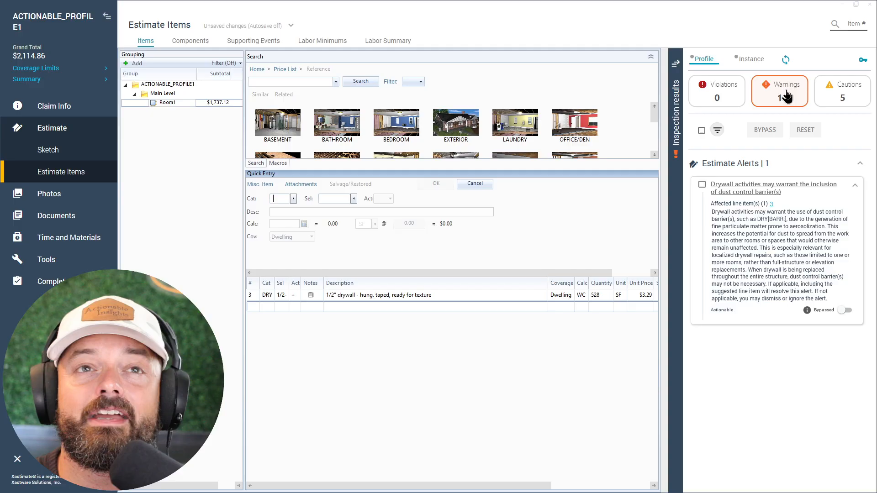
{"action": "left_click", "coordinate": [820, 96]}
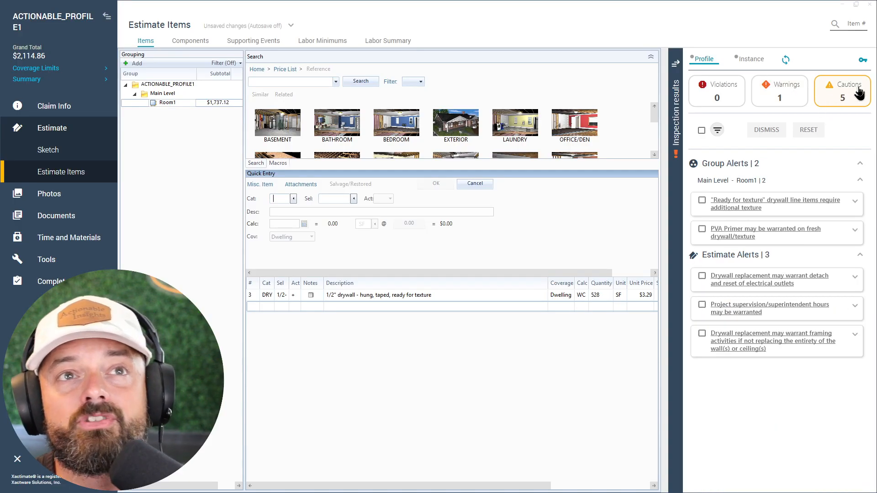
- In response to the dust control warning, add line item DRY BARR to Room1 with a quantity of 40 SF
{"action": "left_click", "coordinate": [784, 99]}
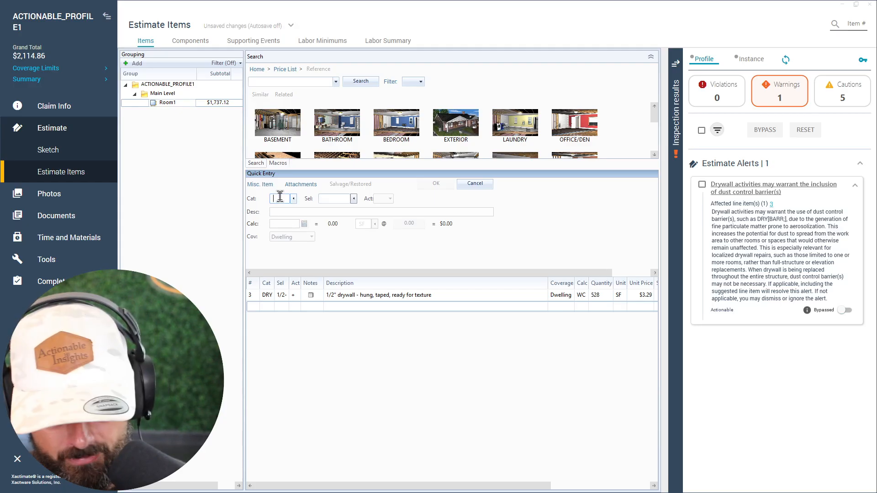
{"action": "type", "text": "DRY"}
{"action": "type", "text": "BARR"}
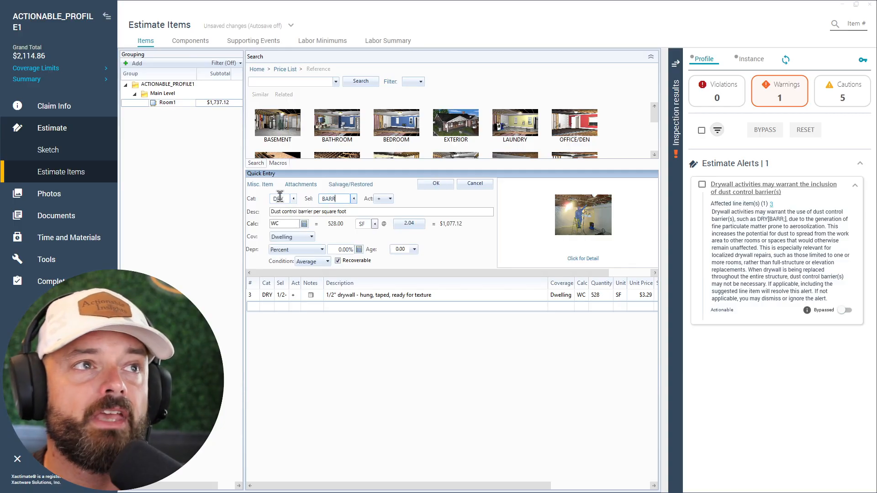
{"action": "left_click", "coordinate": [286, 225]}
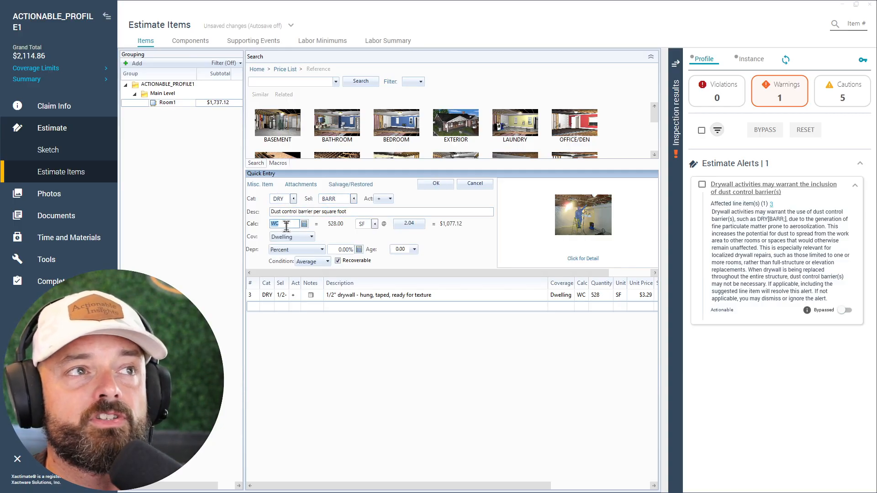
{"action": "type", "text": "40"}
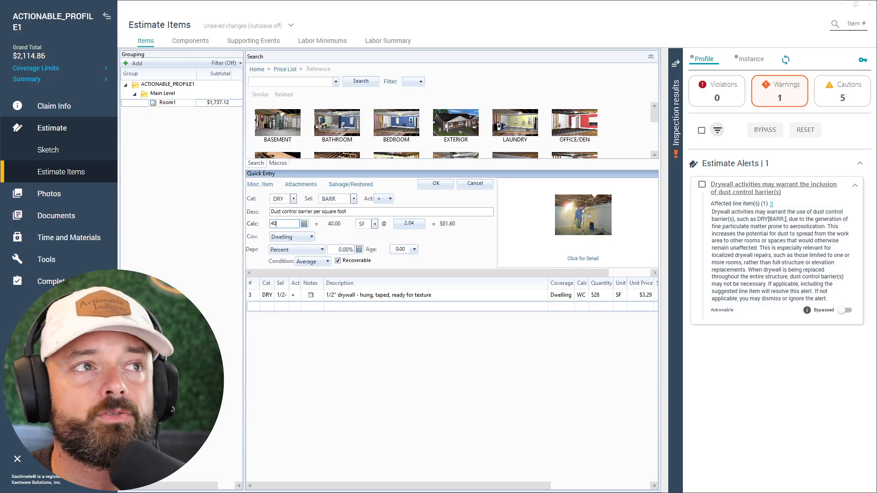
{"action": "key", "text": "Return"}
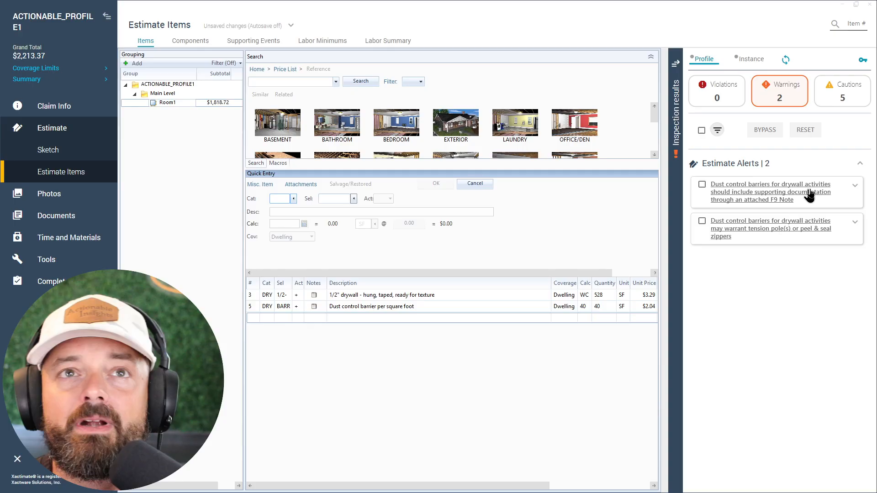
- Following the supporting documentation warning, attach the note "needed for cross contamination -DS" to the dust control barrier line item
{"action": "left_click", "coordinate": [856, 187]}
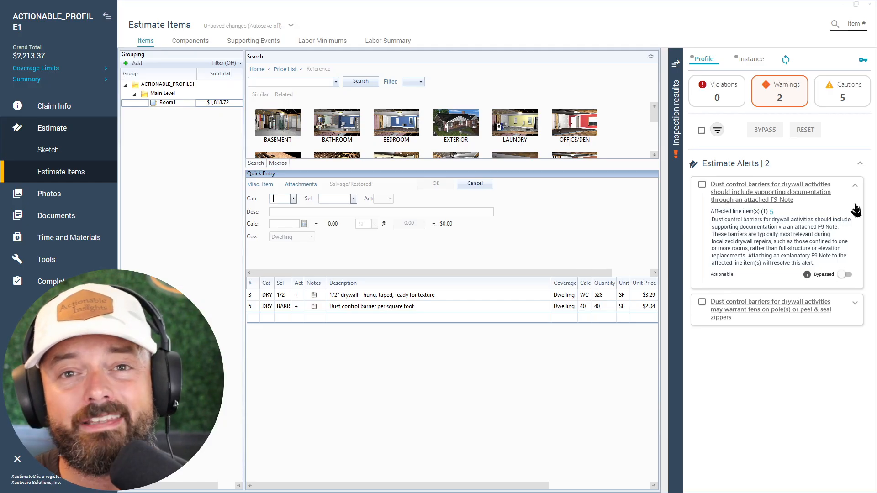
{"action": "left_click", "coordinate": [314, 311]}
{"action": "double_click", "coordinate": [314, 308]}
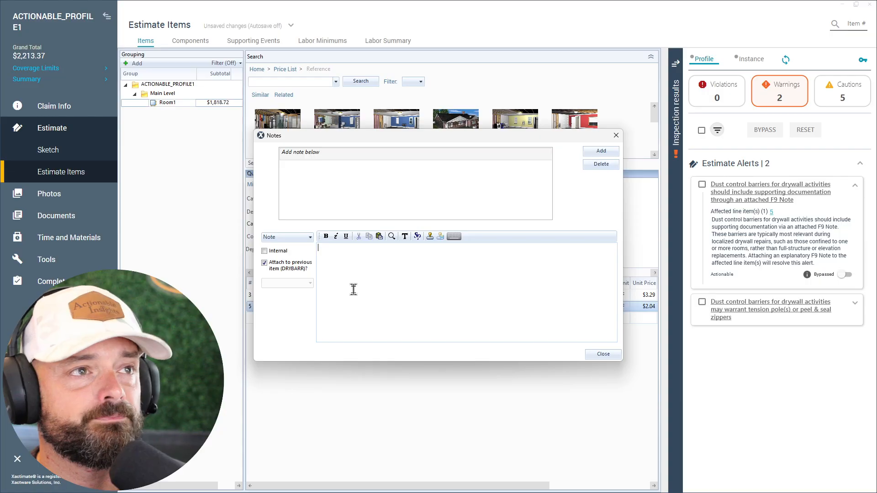
{"action": "type", "text": "needed for "}
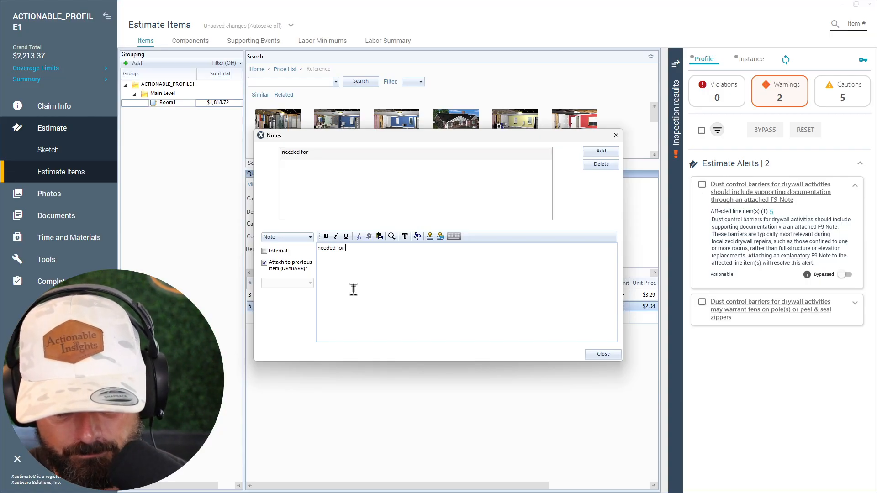
{"action": "type", "text": "cross contamina"}
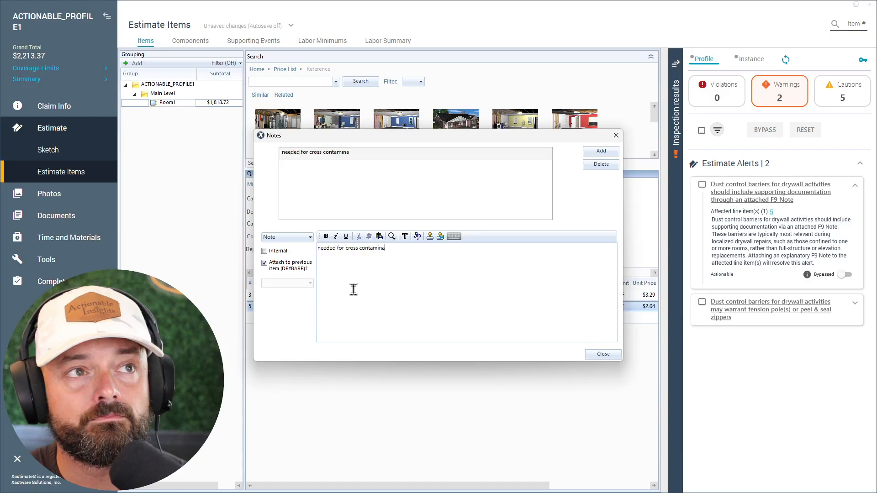
{"action": "type", "text": "tion -DS"}
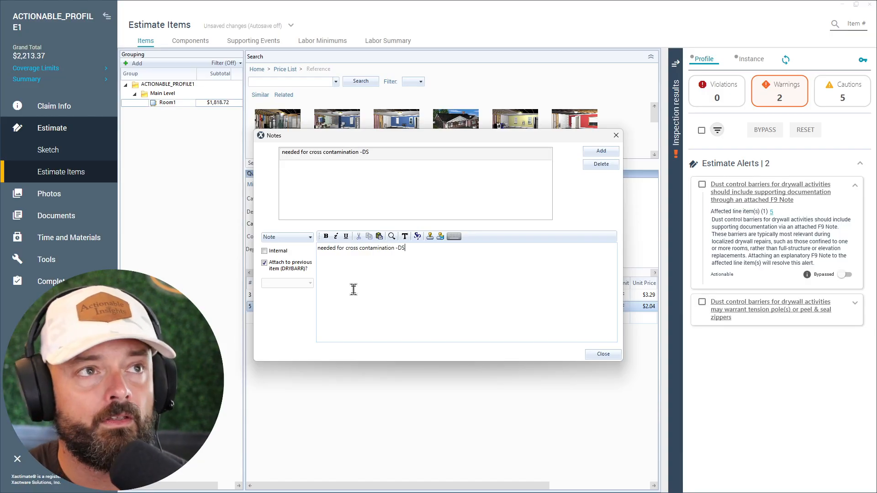
{"action": "left_click", "coordinate": [616, 358]}
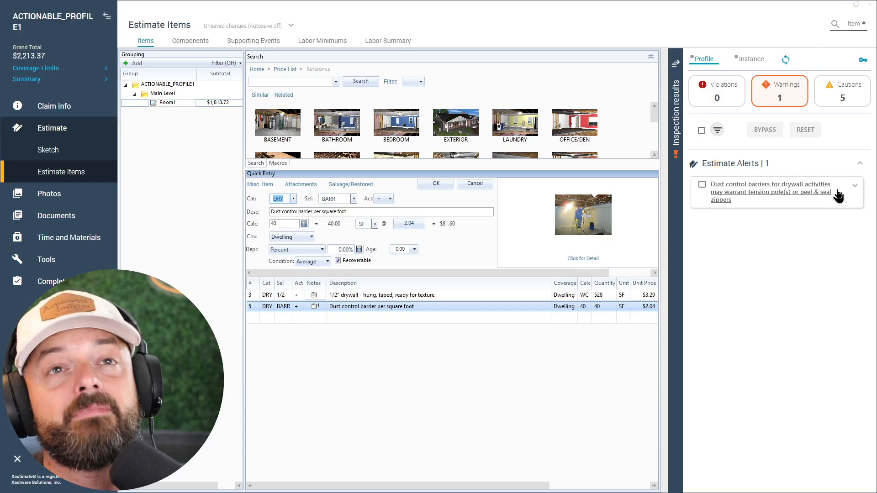
- Following the tension pole or zipper warning, add one DRY BARRZ peel & seal zipper to Room1 and display the cautions
{"action": "left_click", "coordinate": [855, 188]}
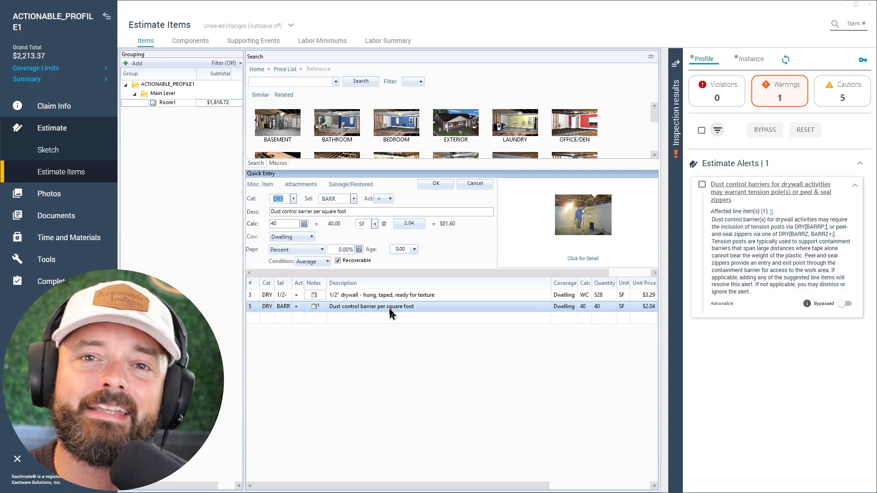
{"action": "left_click", "coordinate": [253, 320]}
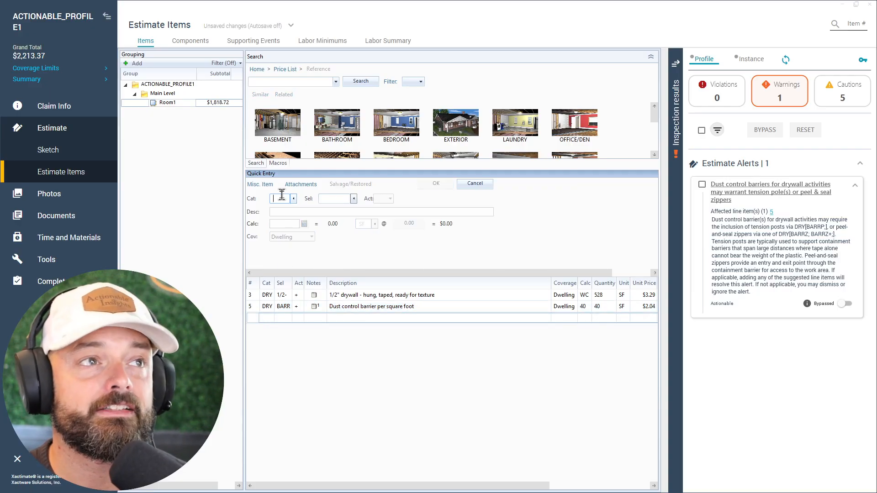
{"action": "type", "text": "DRY"}
{"action": "key", "text": "Tab"}
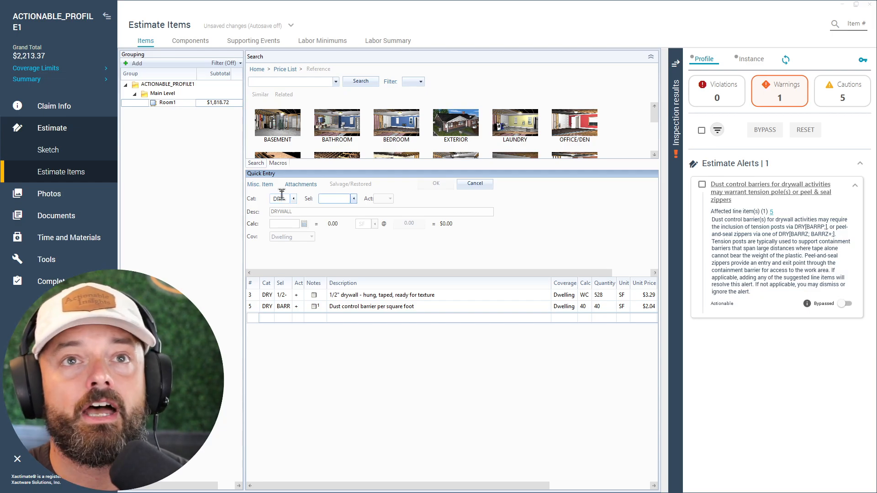
{"action": "type", "text": "BARR"}
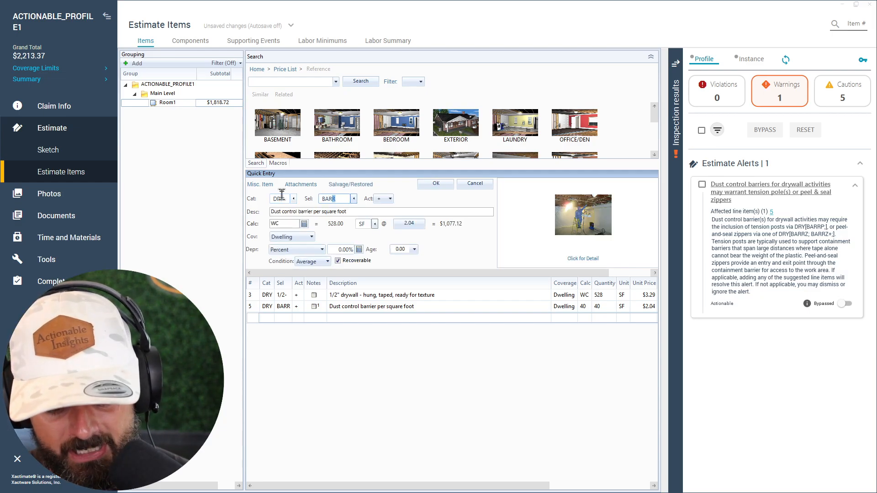
{"action": "type", "text": "Z"}
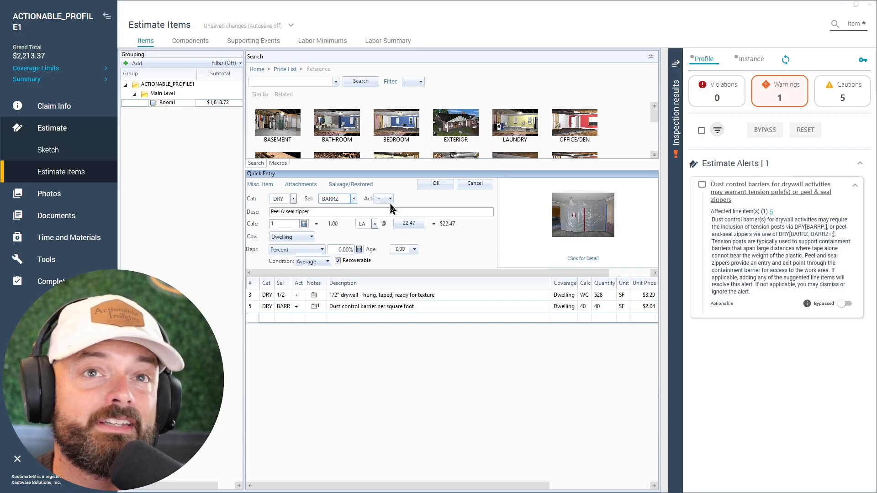
{"action": "left_click", "coordinate": [434, 184]}
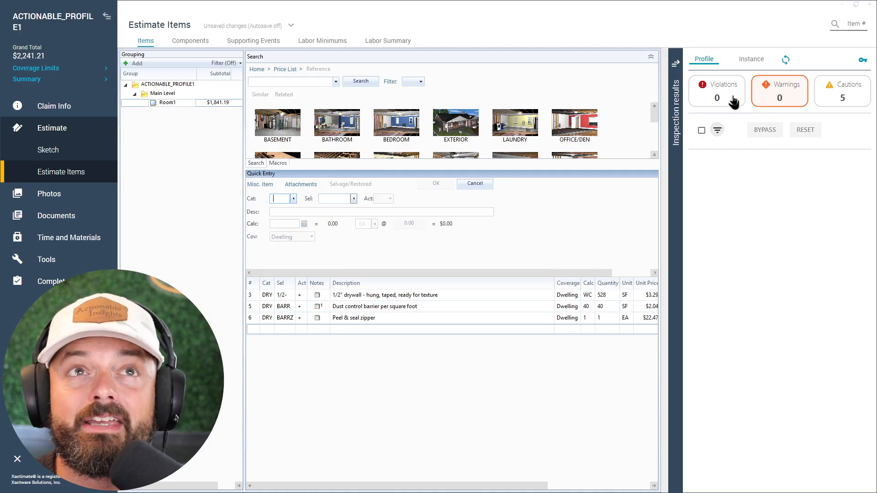
{"action": "left_click", "coordinate": [860, 101]}
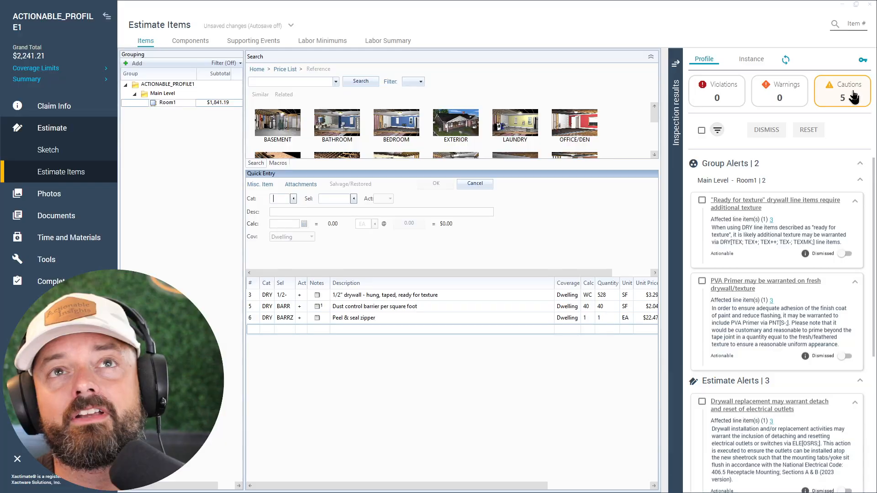
- In response to the "Ready for texture" caution, add line item DRY TEX, light hand texture, to Room1 with the WC calculation
{"action": "left_click", "coordinate": [855, 98]}
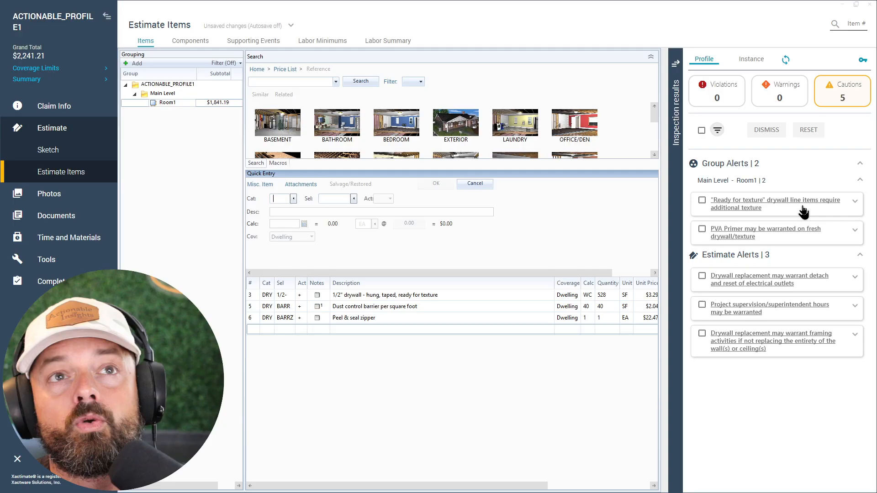
{"action": "left_click", "coordinate": [855, 202]}
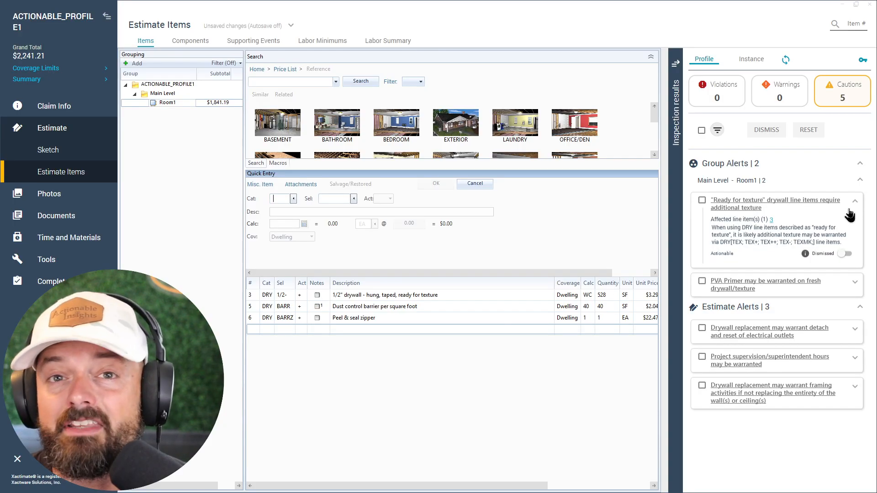
{"action": "key", "text": "ctrl"}
{"action": "key", "text": "ctrl"}
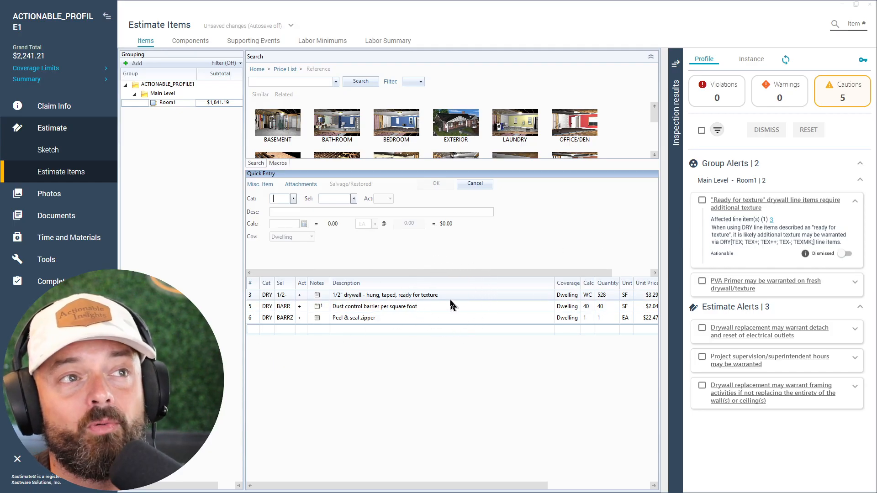
{"action": "key", "text": "ctrl"}
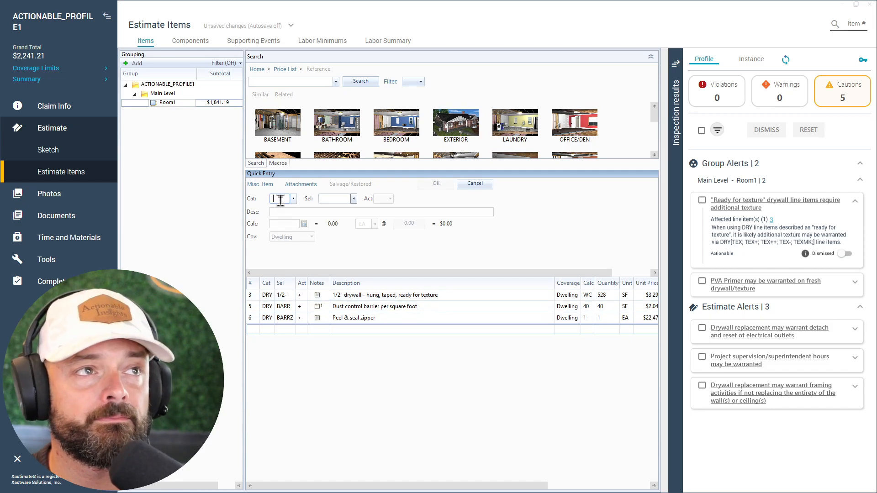
{"action": "type", "text": "DRYTEX"}
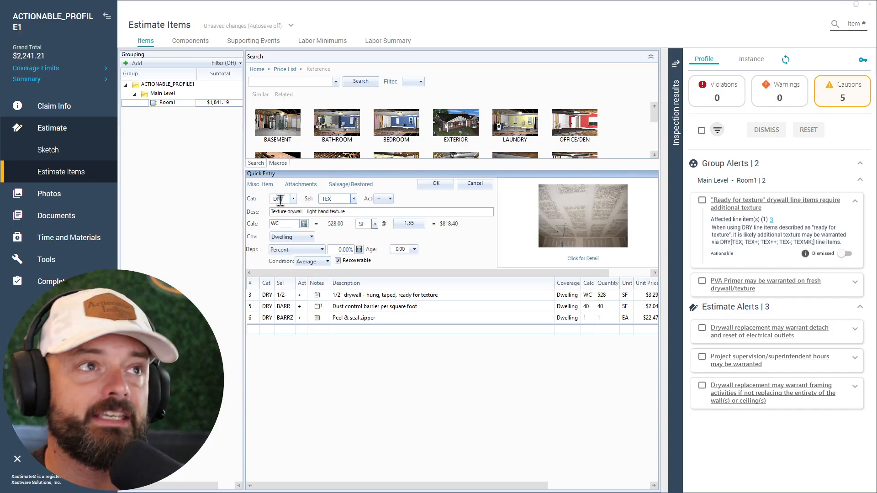
{"action": "left_click", "coordinate": [436, 183]}
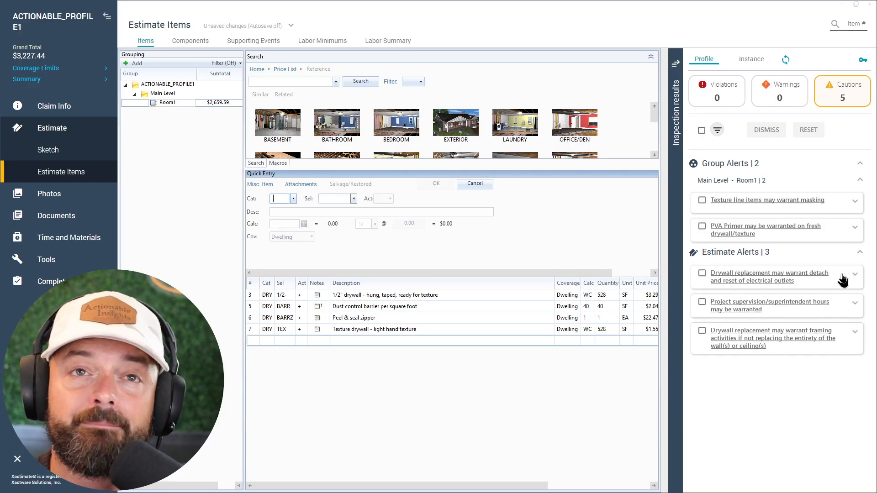
- In response to the texture masking caution, add line item DRY MASKLF to Room1 with the PC calculation
{"action": "left_click", "coordinate": [855, 203]}
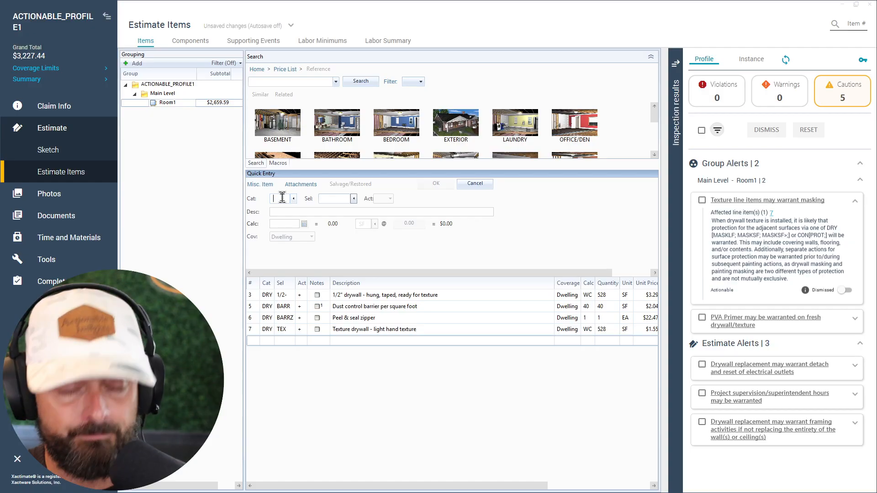
{"action": "type", "text": "dr"}
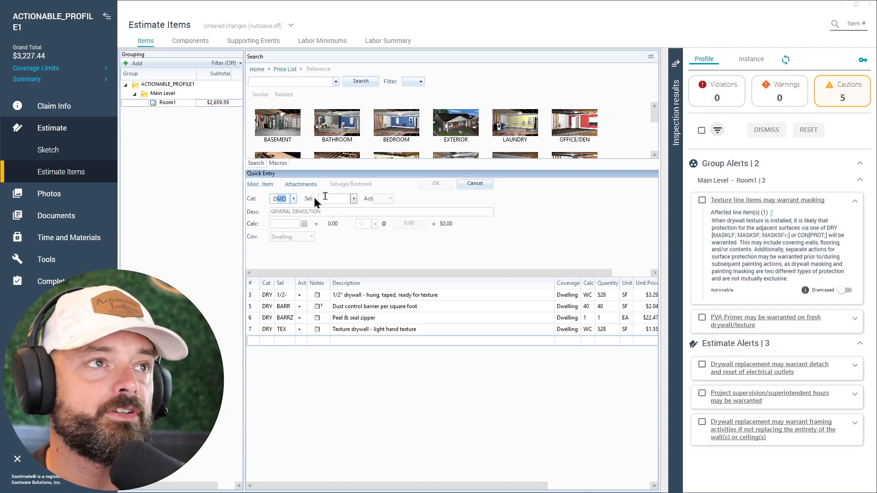
{"action": "key", "text": "Tab"}
{"action": "type", "text": "maskl"}
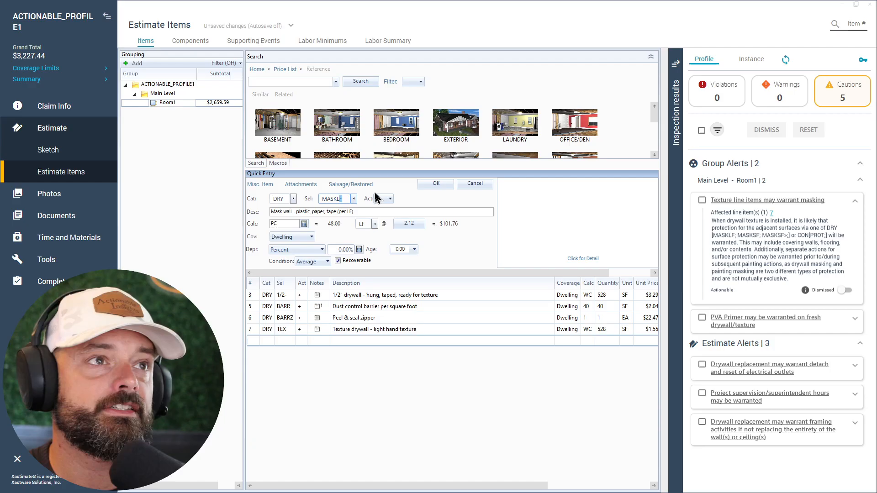
{"action": "left_click", "coordinate": [284, 225]}
{"action": "left_click", "coordinate": [427, 185]}
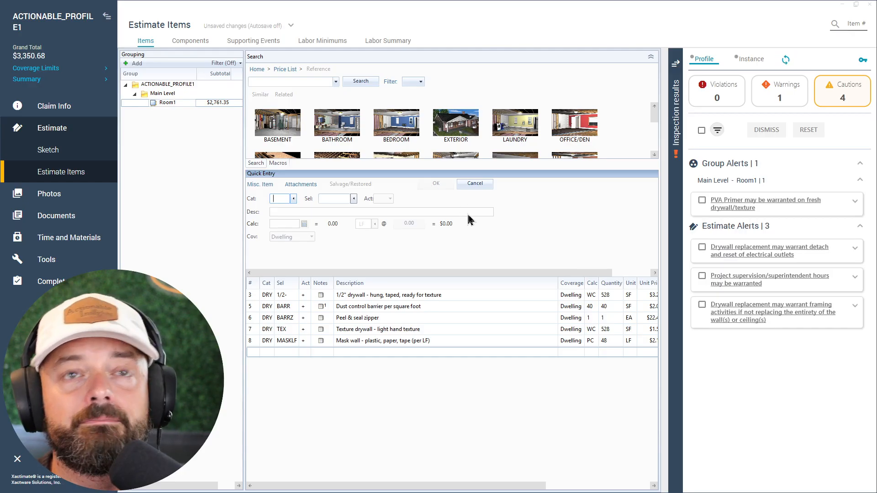
- In response to the PVA primer caution, add line item PNT S- to Room1 with the WC calculation
{"action": "left_click", "coordinate": [855, 203]}
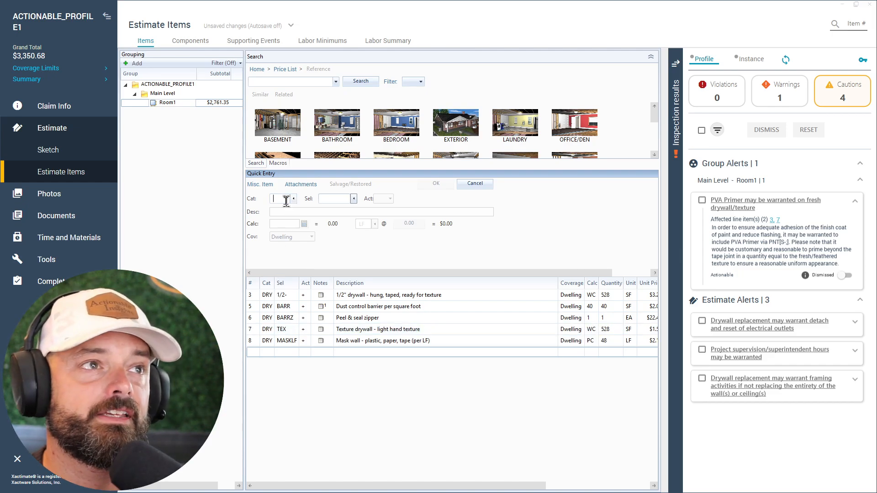
{"action": "type", "text": "PNL"}
{"action": "type", "text": "T"}
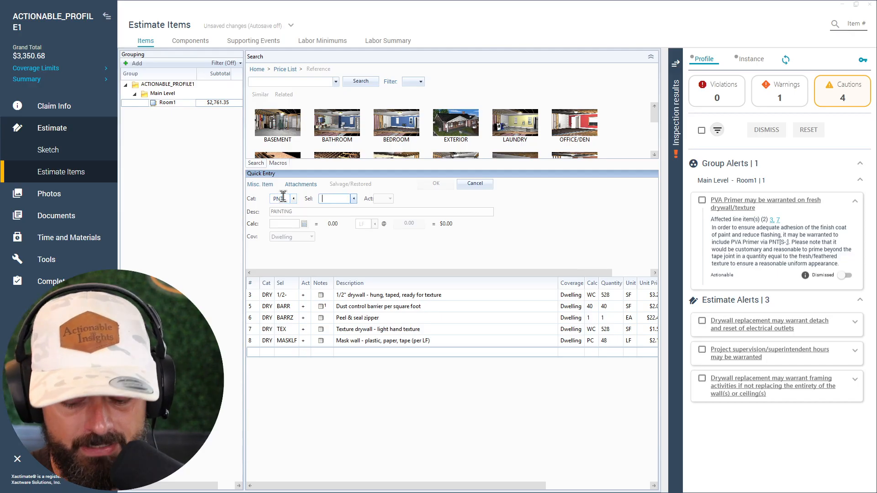
{"action": "type", "text": "S-"}
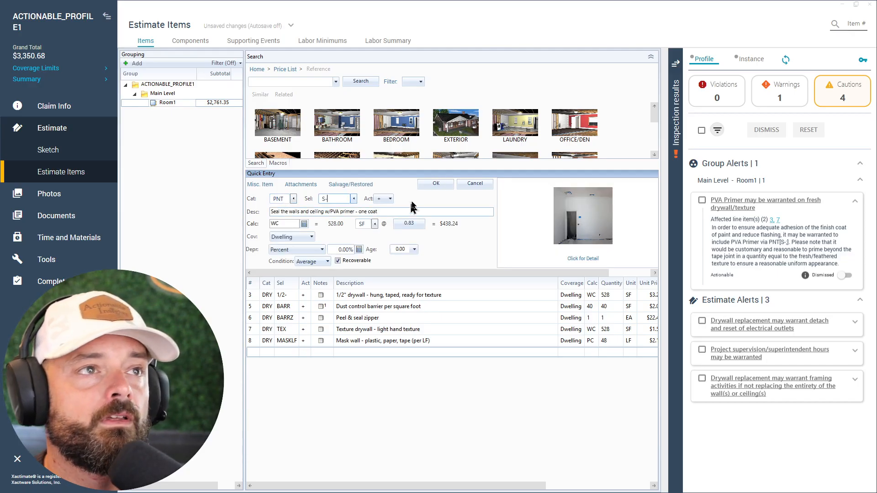
{"action": "left_click", "coordinate": [431, 186]}
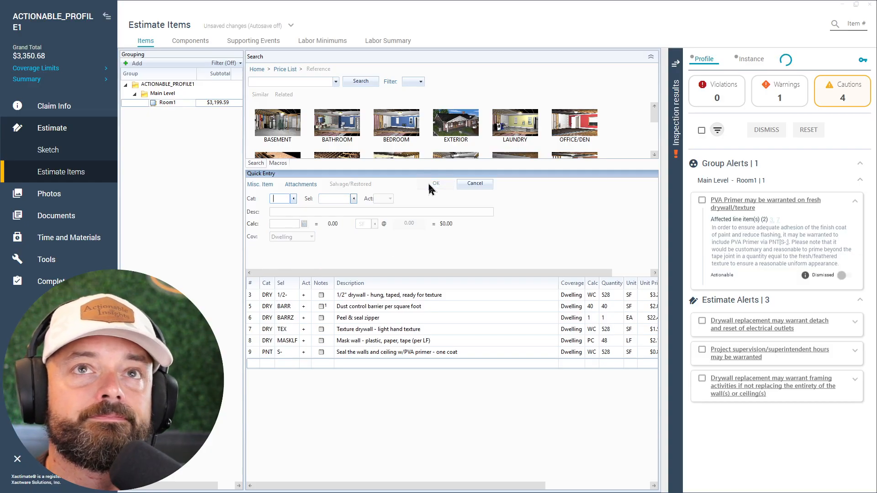
- Examine the drywall masking quantity warning and the remaining estimate cautions, and expand the documents and report options
{"action": "left_click", "coordinate": [797, 97]}
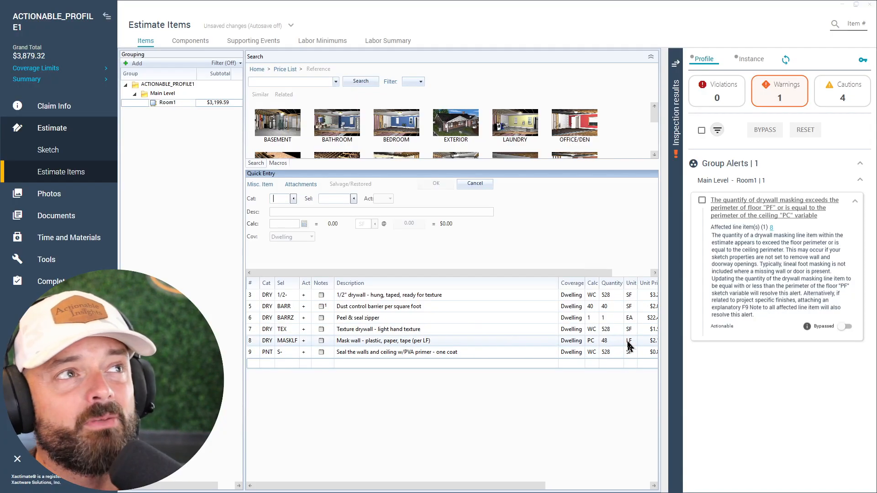
{"action": "left_click", "coordinate": [596, 356]}
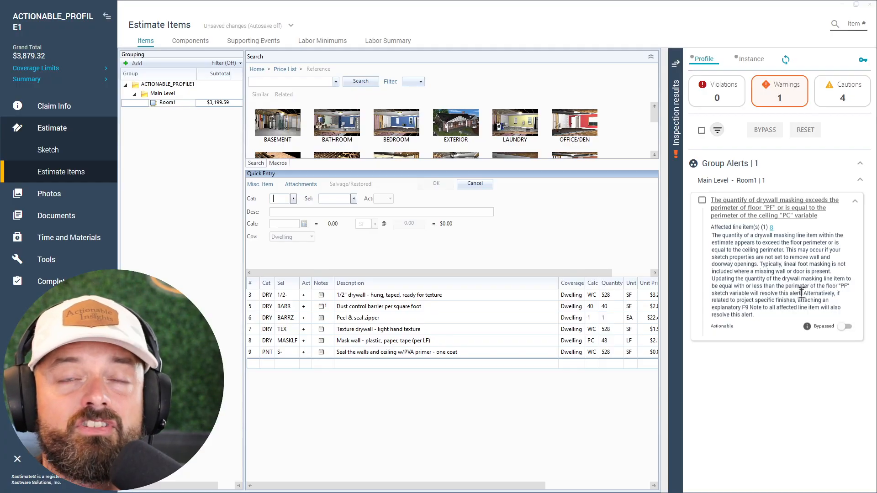
{"action": "left_click", "coordinate": [850, 100]}
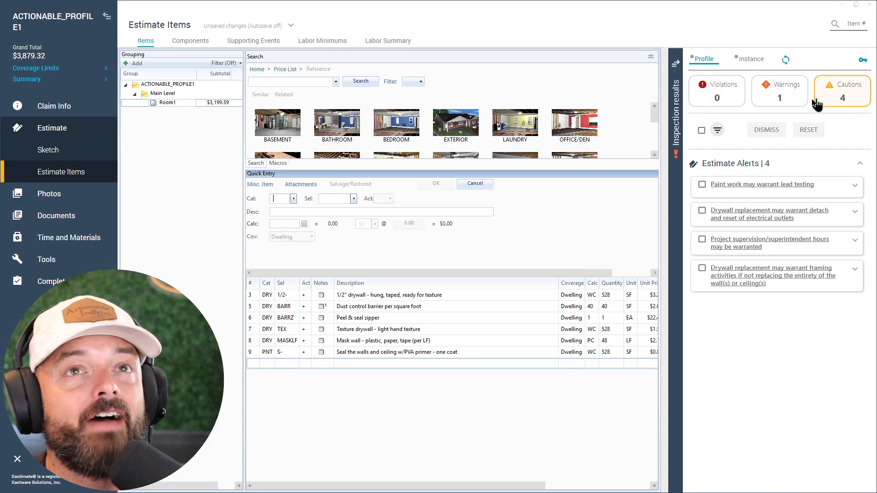
{"action": "left_click", "coordinate": [791, 100]}
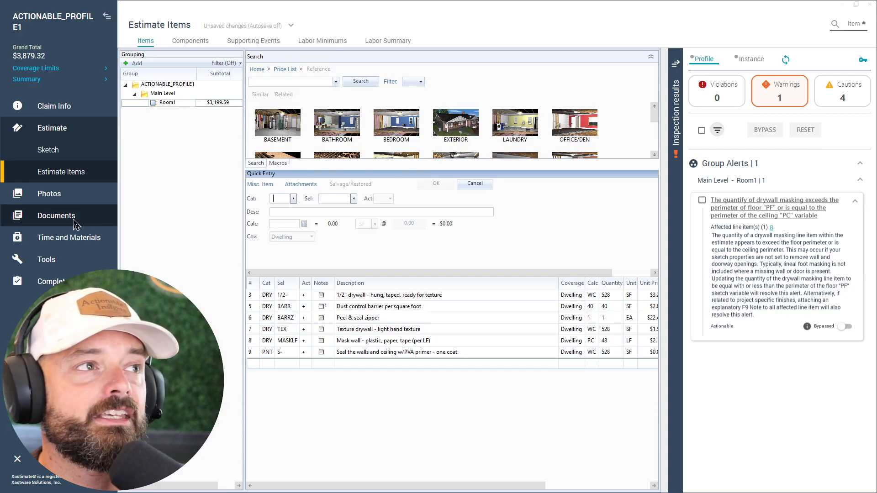
{"action": "left_click", "coordinate": [56, 216]}
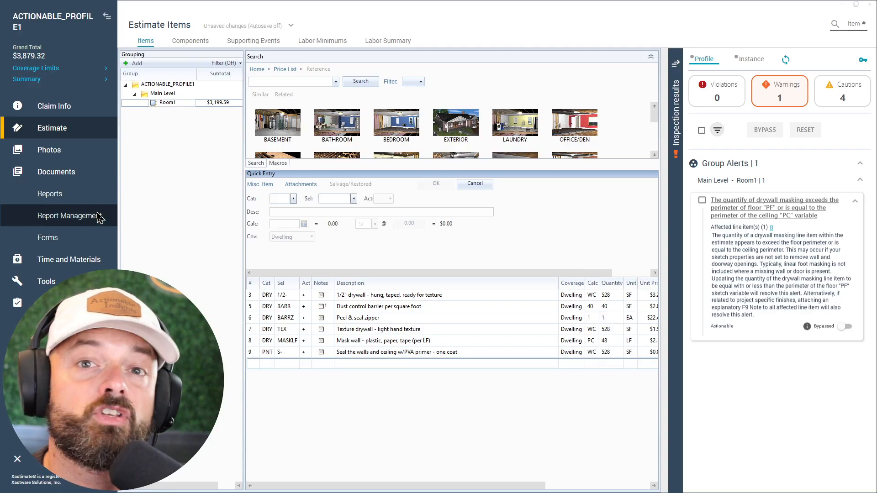
- Select the drywall masking quantity warning and bypass it with the reason "Not needed per agreed scope -DS"
{"action": "left_click", "coordinate": [703, 201]}
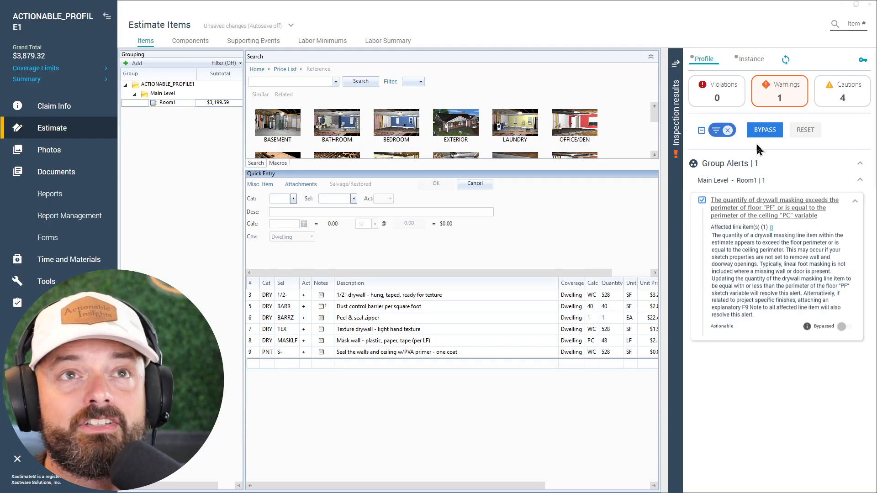
{"action": "left_click", "coordinate": [703, 201]}
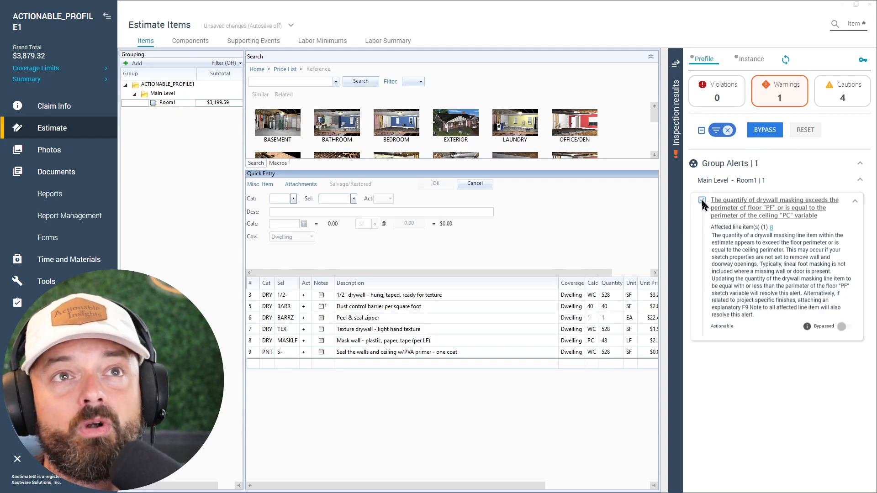
{"action": "left_click", "coordinate": [702, 131]}
{"action": "left_click", "coordinate": [764, 130]}
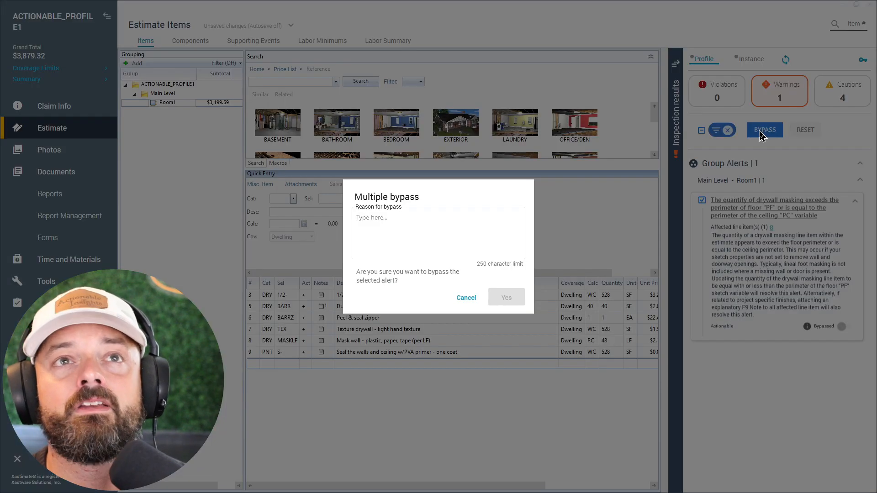
{"action": "left_click", "coordinate": [434, 236]}
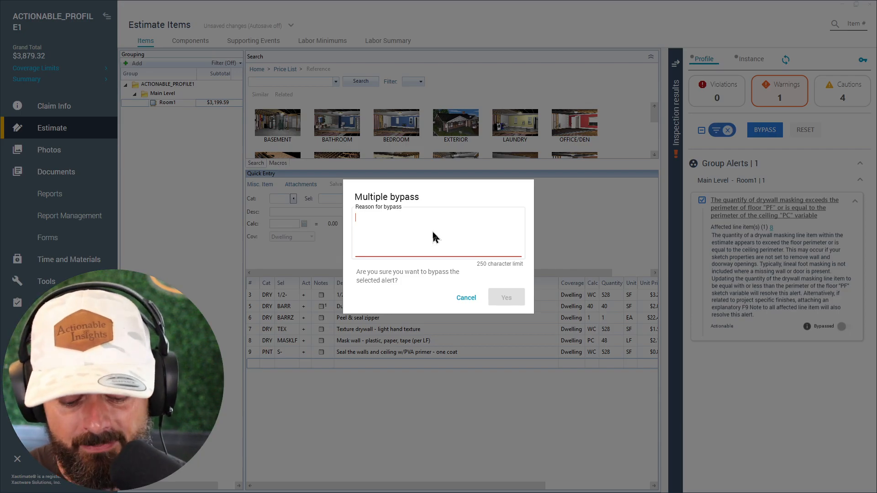
{"action": "type", "text": "Not"}
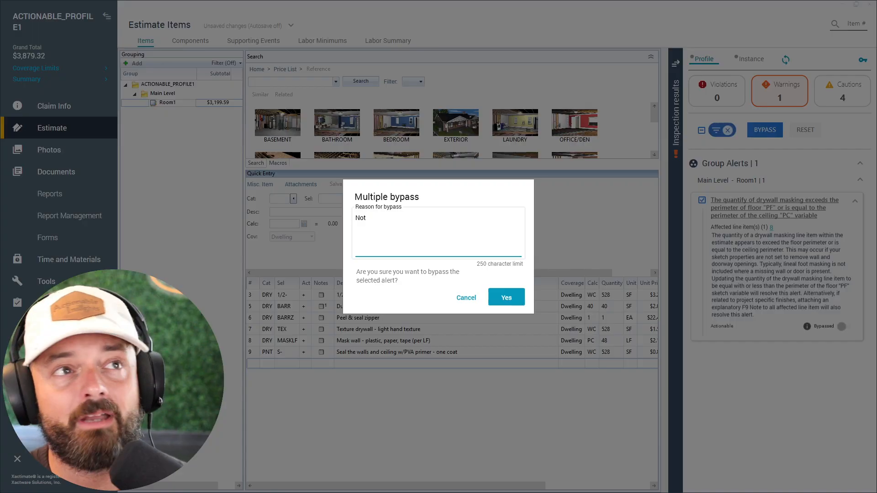
{"action": "type", "text": " needed per "}
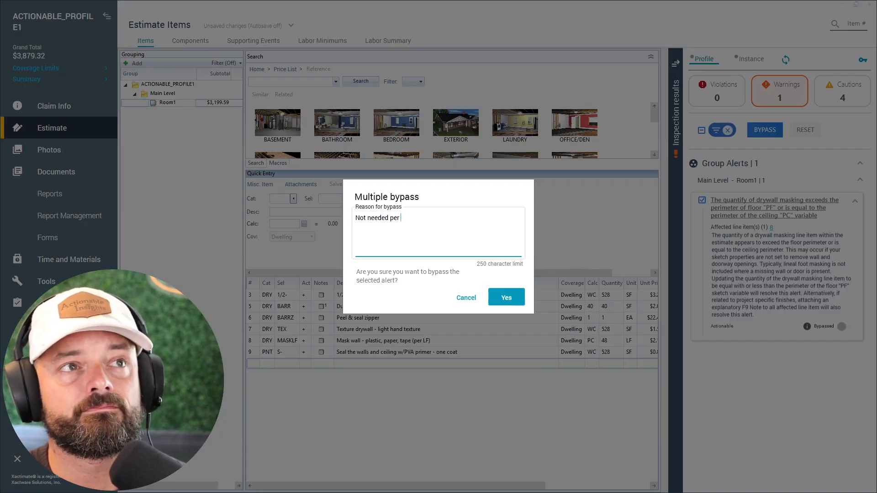
{"action": "type", "text": "agreed scope "}
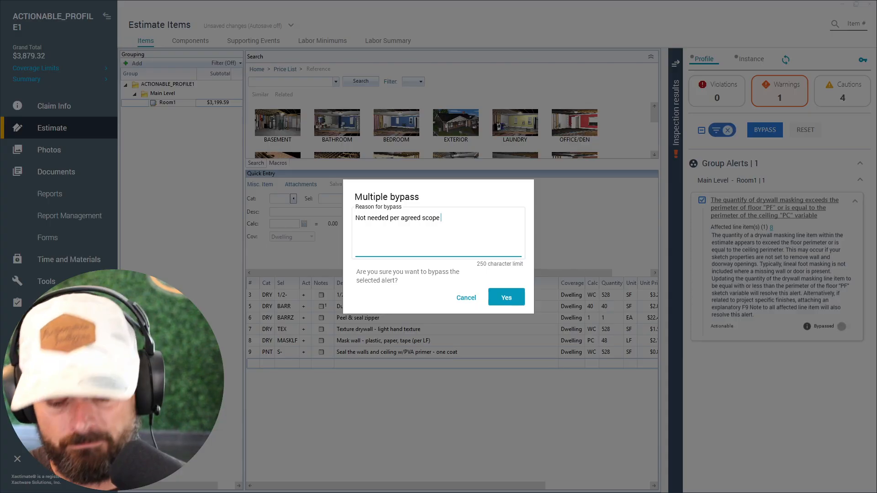
{"action": "type", "text": "-DS"}
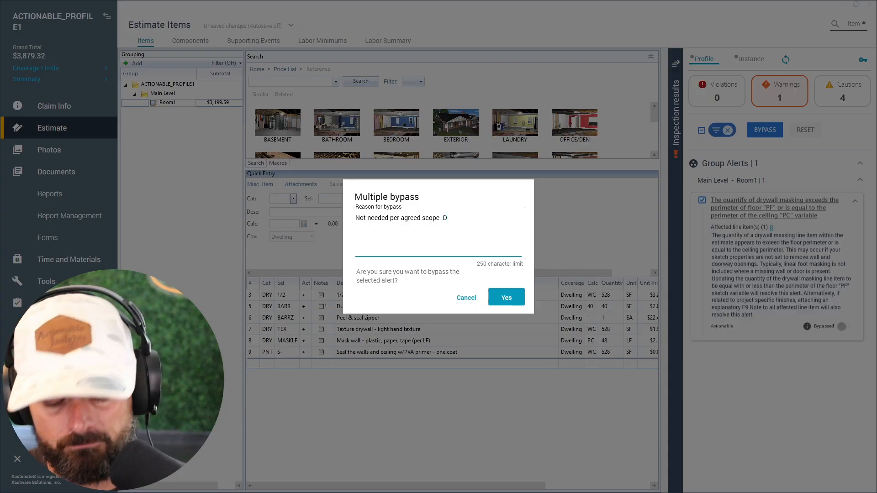
{"action": "left_click", "coordinate": [498, 303]}
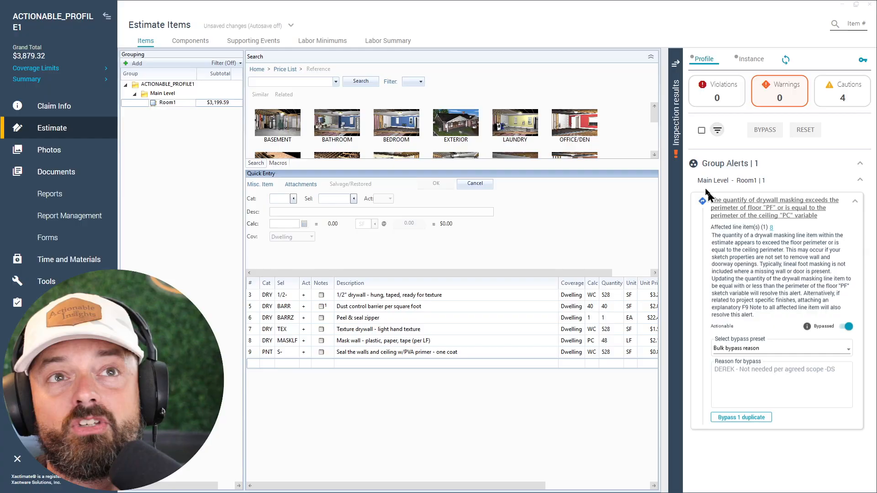
- Reset the bypassed drywall masking quantity warning and confirm the reset
{"action": "left_click", "coordinate": [702, 130]}
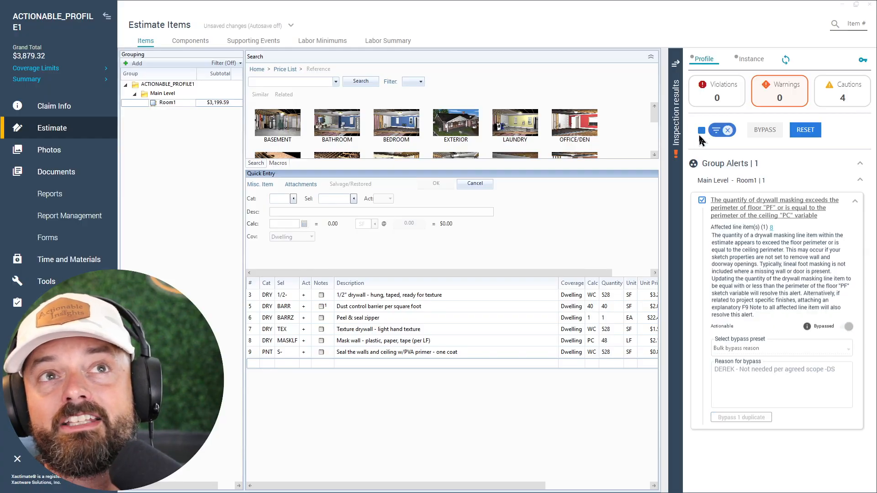
{"action": "left_click", "coordinate": [805, 131]}
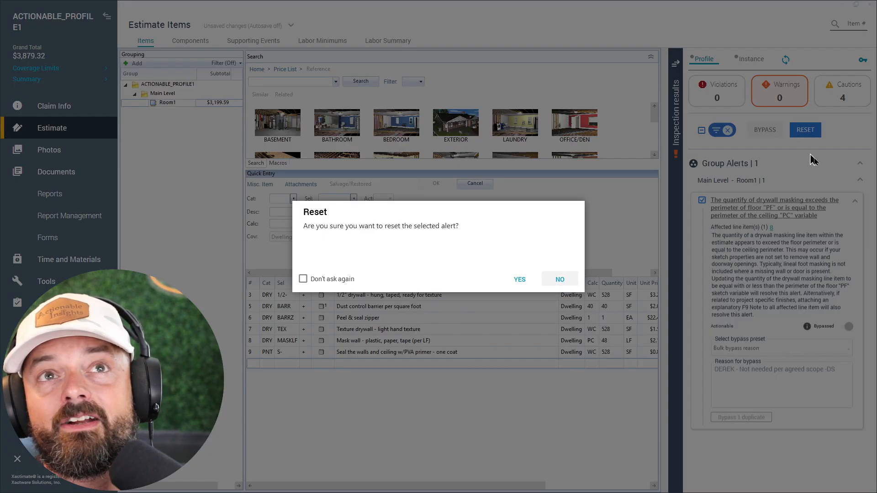
{"action": "left_click", "coordinate": [523, 279]}
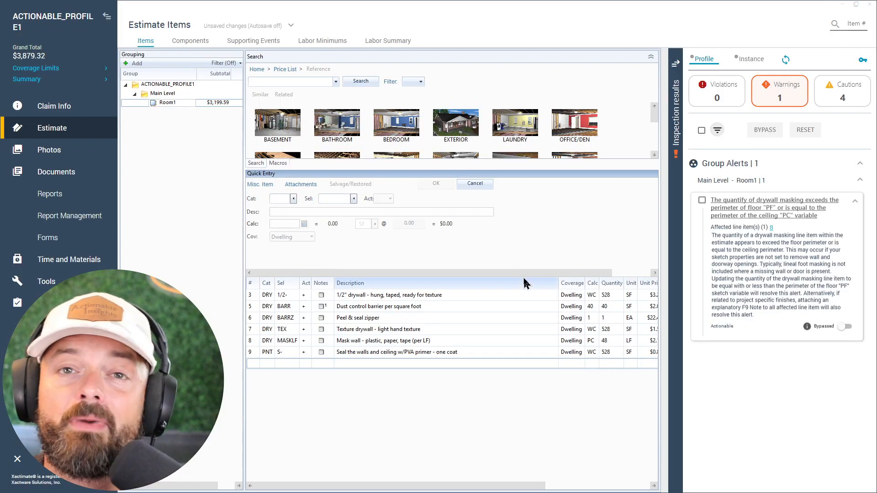
{"action": "left_click", "coordinate": [676, 64]}
{"action": "left_click", "coordinate": [869, 64]}
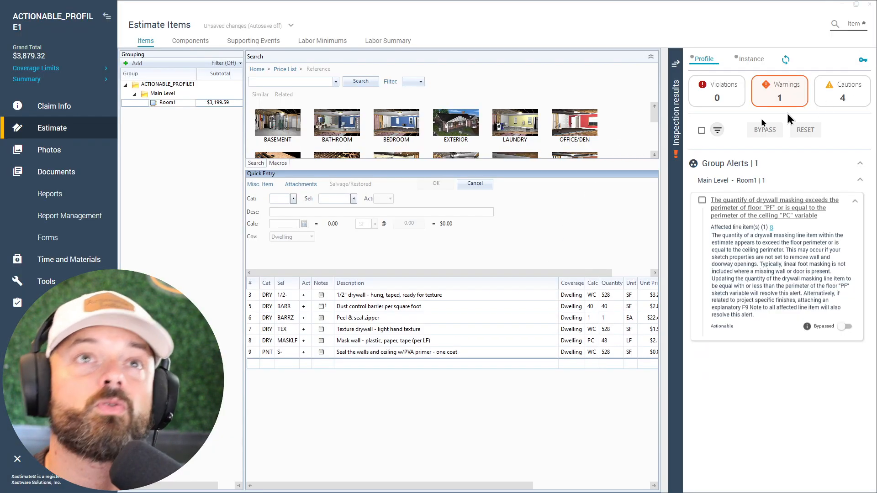
{"action": "left_click", "coordinate": [677, 64]}
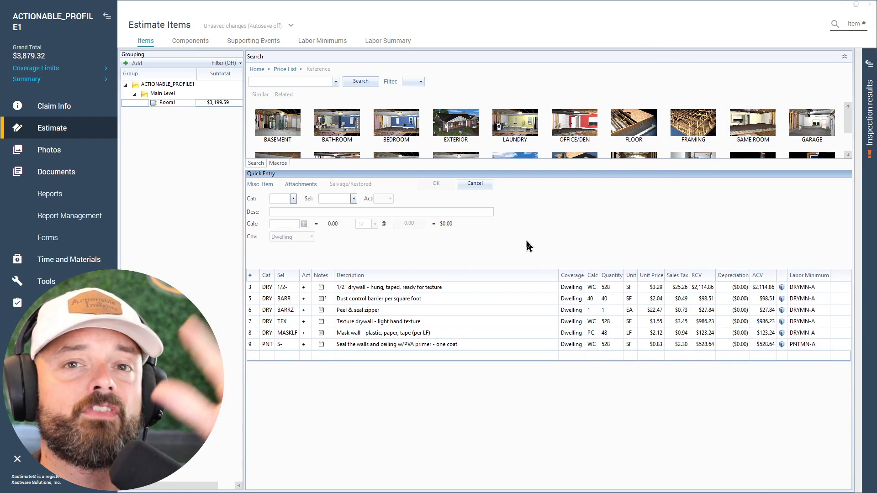
{"action": "left_click", "coordinate": [870, 64]}
{"action": "left_click", "coordinate": [676, 65]}
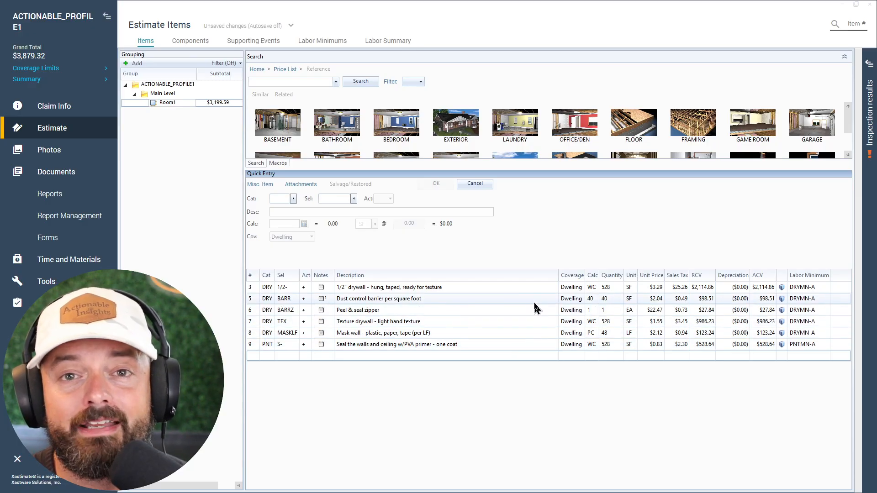
{"action": "left_click", "coordinate": [870, 64]}
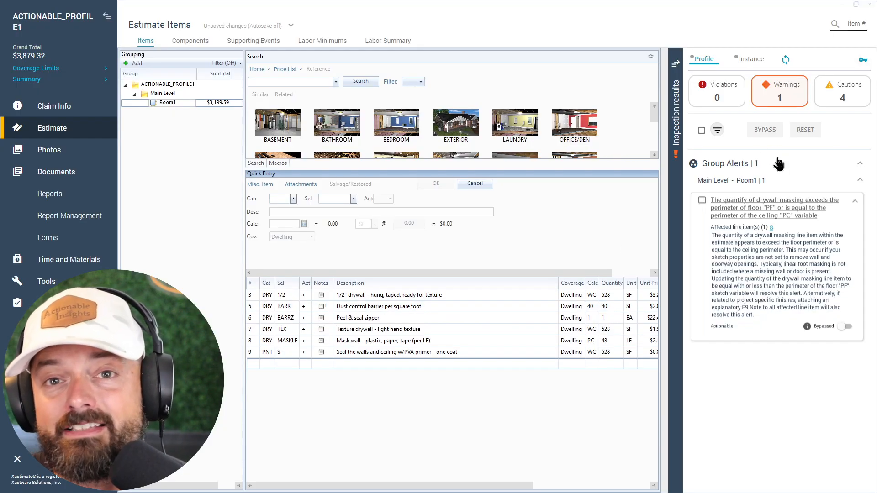